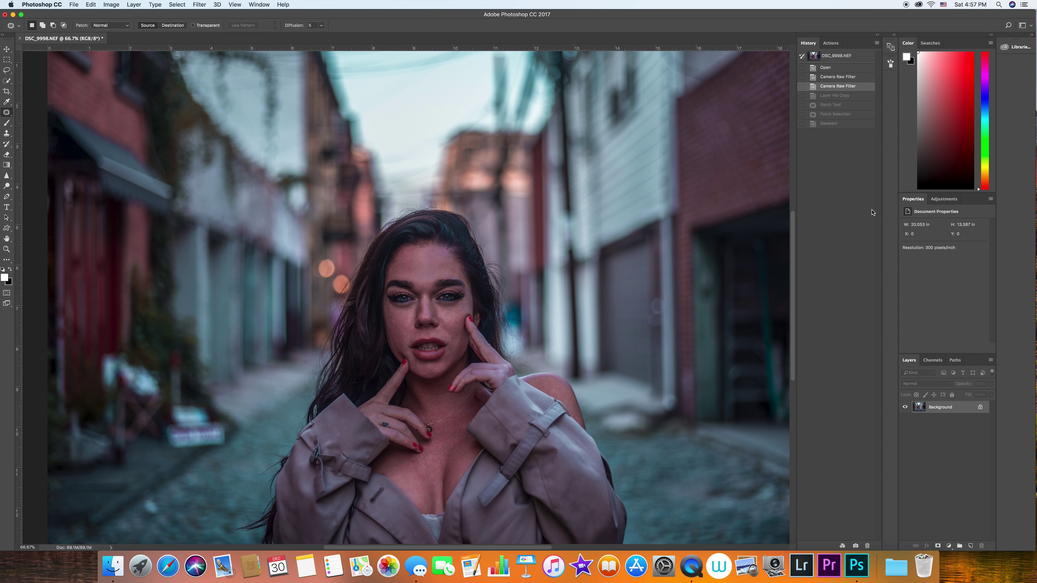
Duplicate the Background layer and convert the original into a regular layer named Backup.
key("super+j")
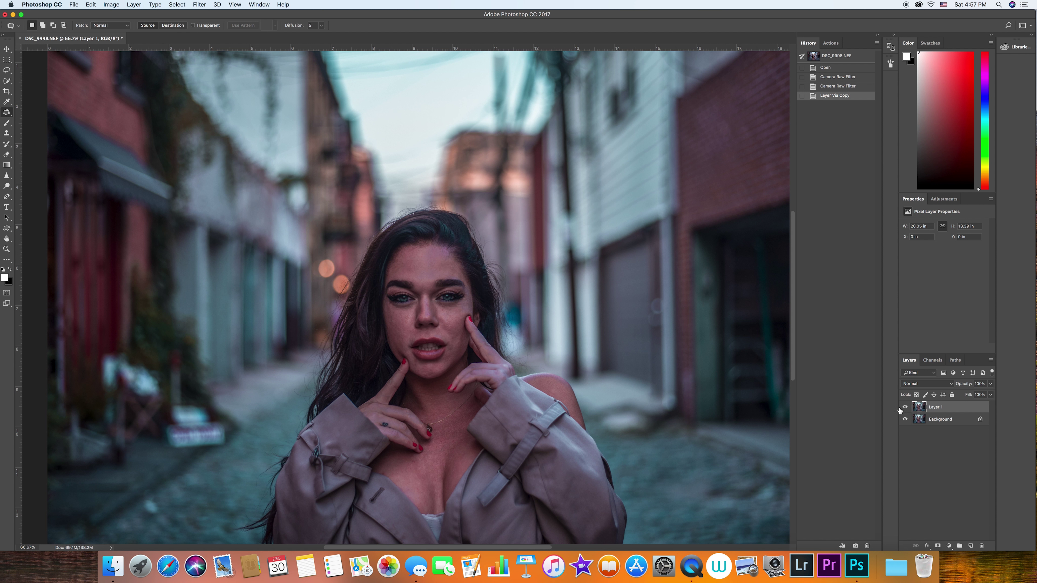
double_click(941, 419)
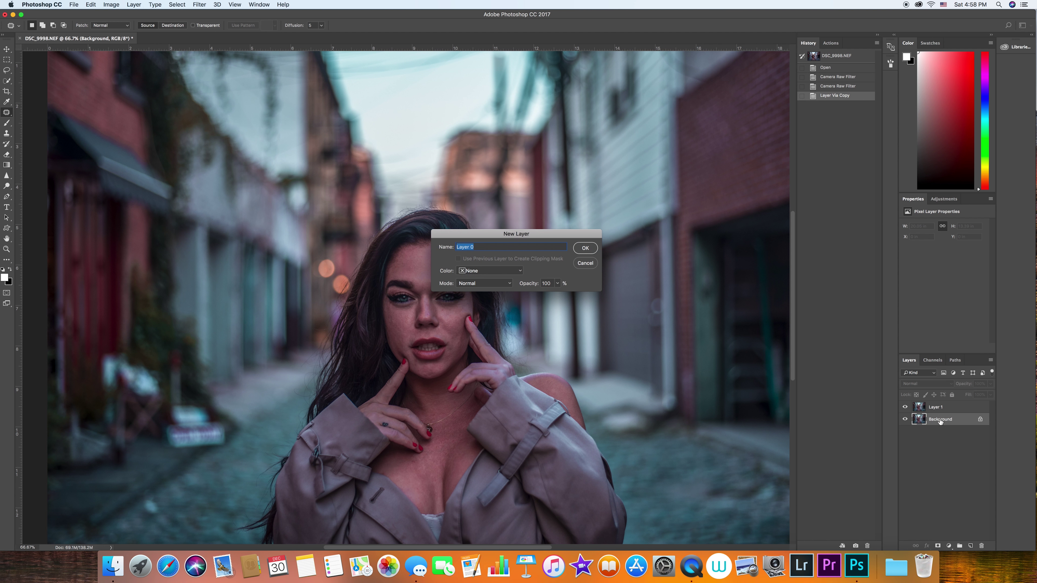
type("Backup")
key("Return")
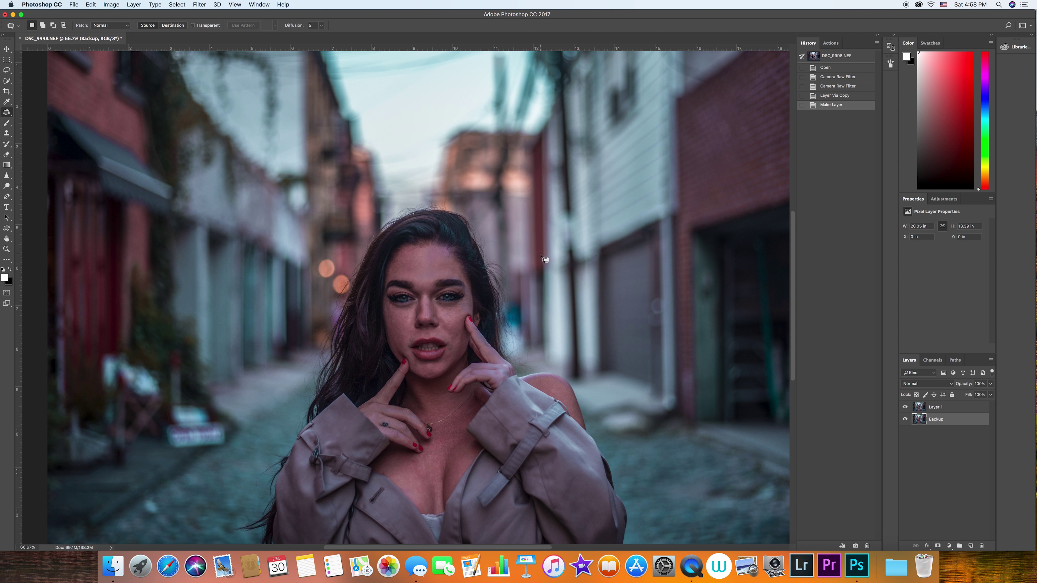
Rename the duplicate layer Basic.
double_click(936, 407)
type("Basic")
key("Return")
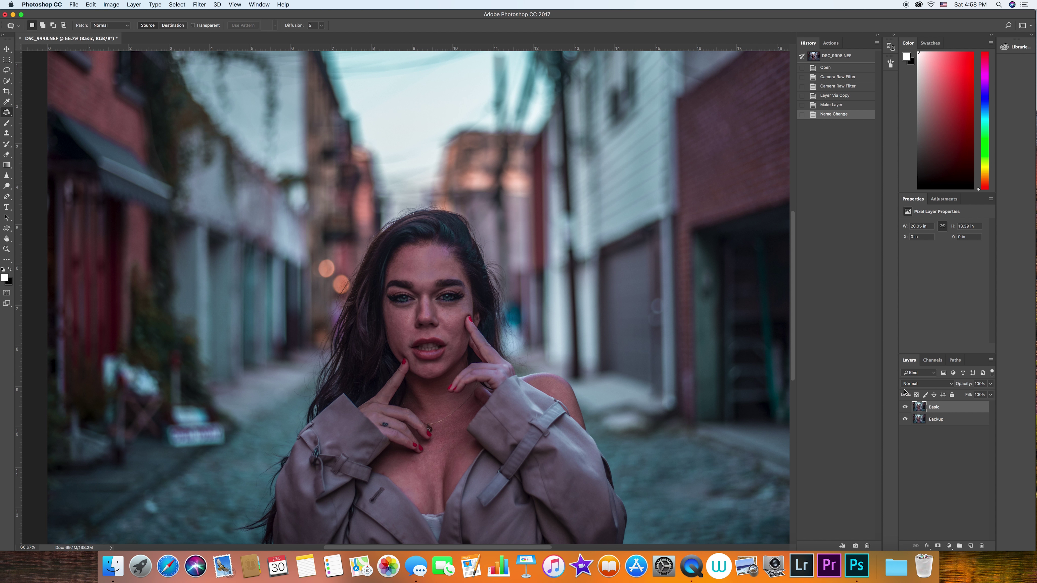
Select the Patch tool for retouching the skin of the face on the Basic layer.
key("super+equal")
key("super+equal")
key("super+equal")
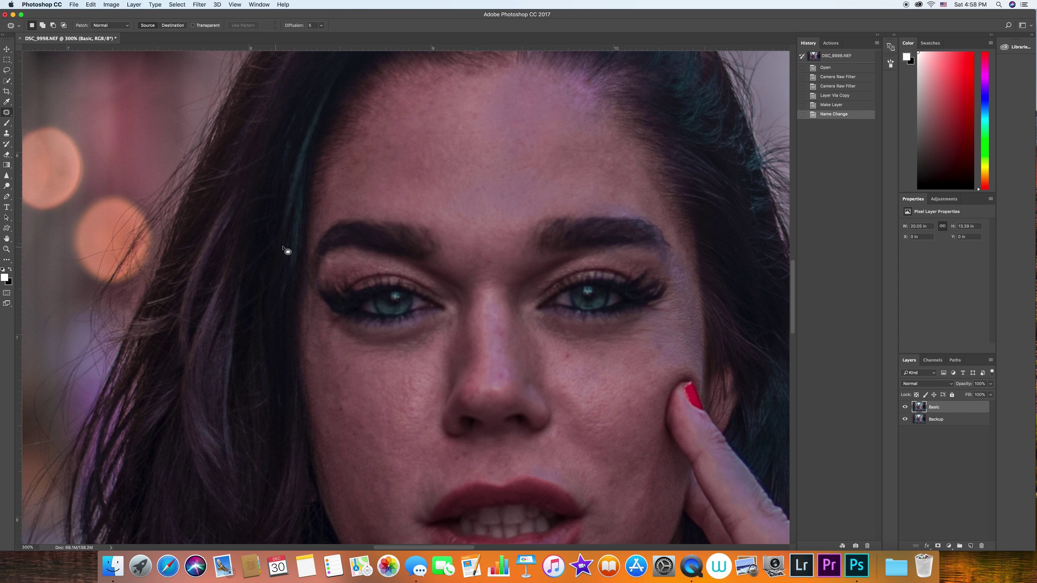
key("super+minus")
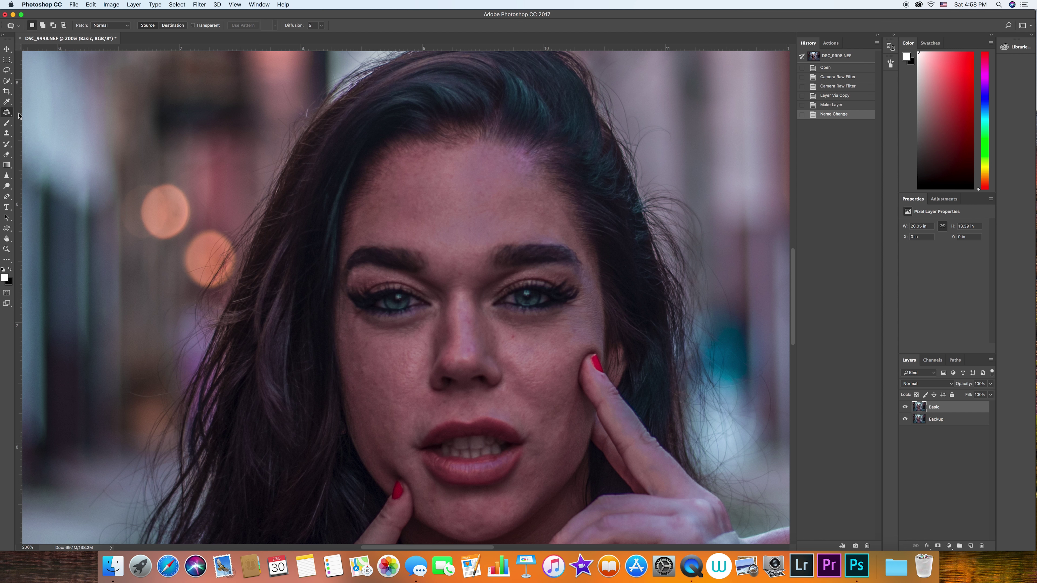
left_click(11, 115)
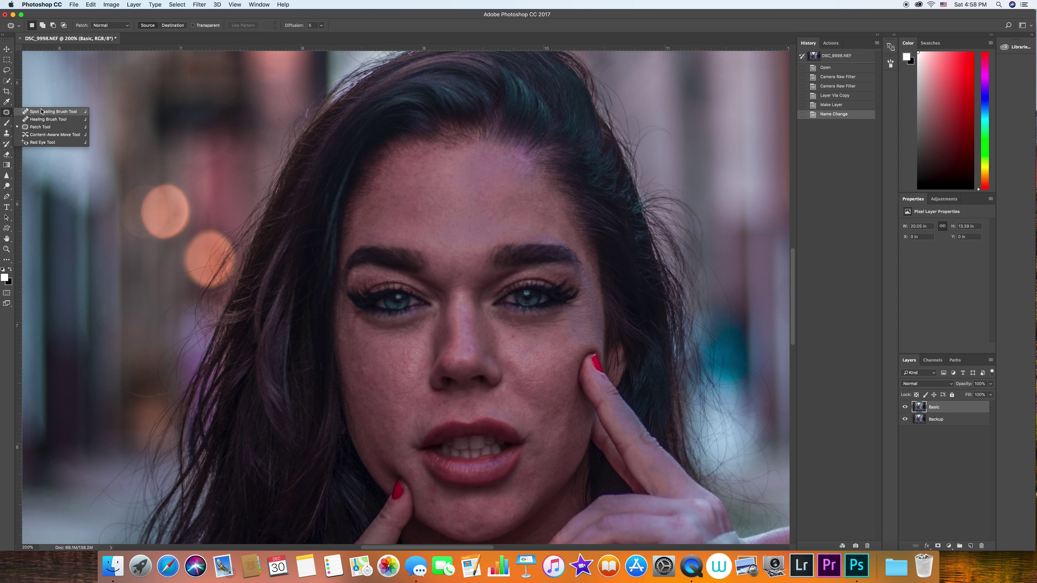
left_click(71, 116)
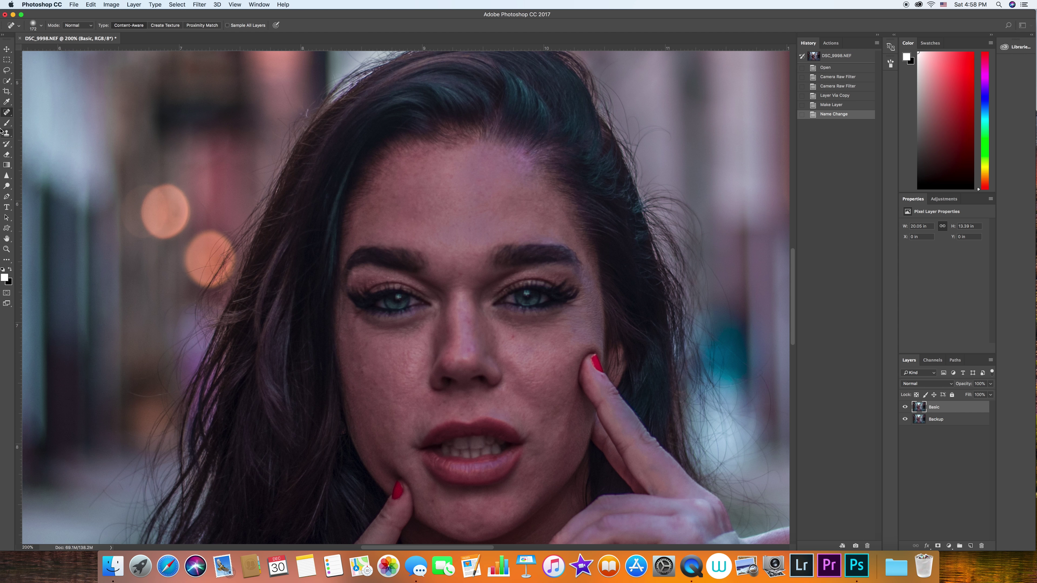
left_click(8, 113)
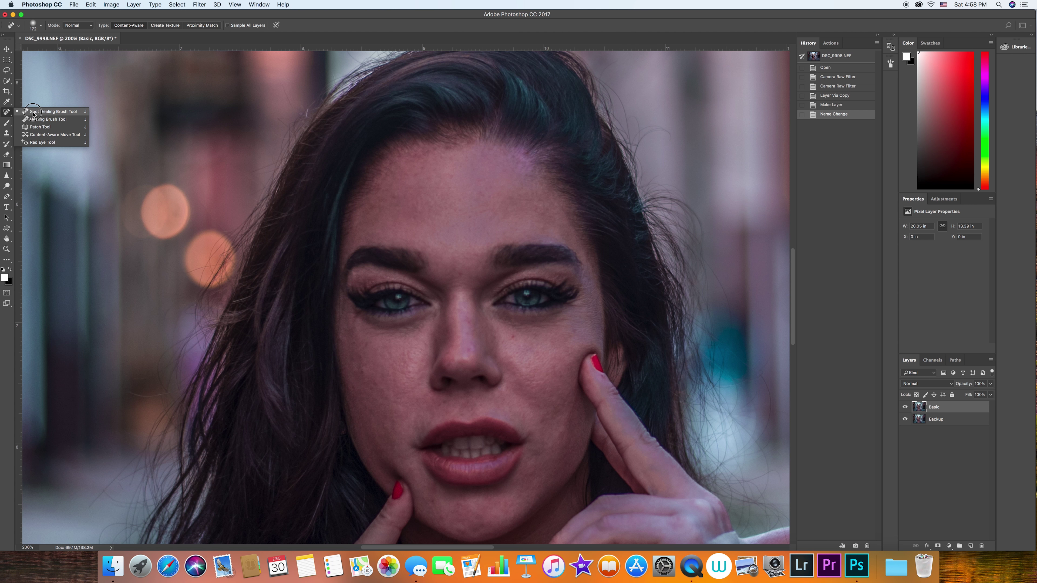
left_click(36, 125)
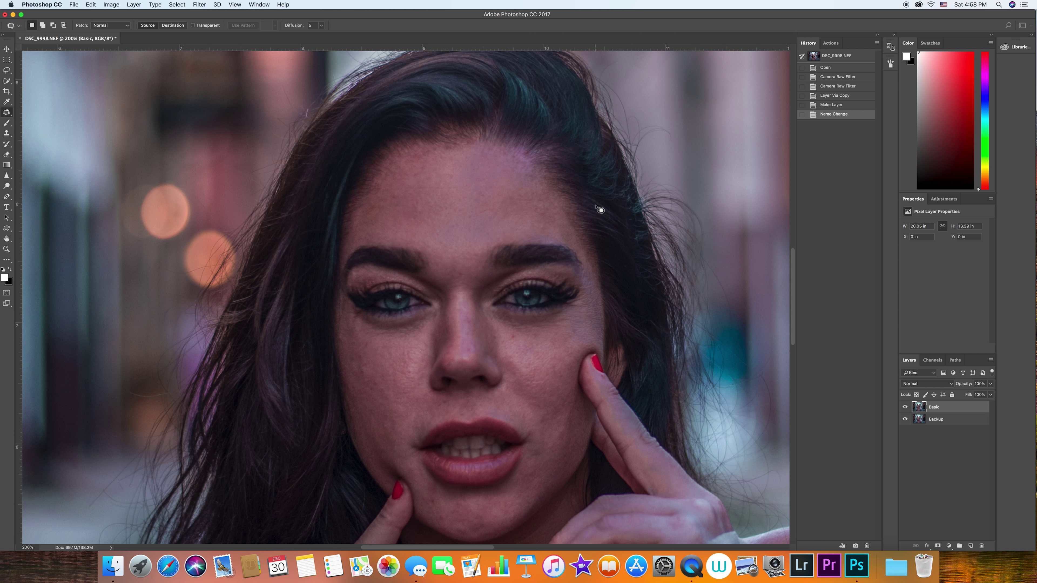
Patch the blemishes on the upper and left side of the forehead with clean nearby skin, clearing each selection.
mouse_move(455, 174)
left_mouse_down()
mouse_move(450, 191)
mouse_move(463, 173)
mouse_move(470, 180)
mouse_move(447, 179)
mouse_move(461, 175)
mouse_move(448, 162)
left_mouse_up()
key("super+d")
key("super+d")
key("super+d")
key("super+d")
key("super+d")
key("super+d")
mouse_move(448, 160)
left_mouse_down()
mouse_move(395, 190)
mouse_move(397, 201)
left_mouse_up()
mouse_move(395, 199)
left_mouse_down()
mouse_move(414, 199)
mouse_move(405, 181)
mouse_move(415, 181)
left_mouse_up()
key("super+d")
left_click_drag(411, 181, 436, 184)
key("super+d")
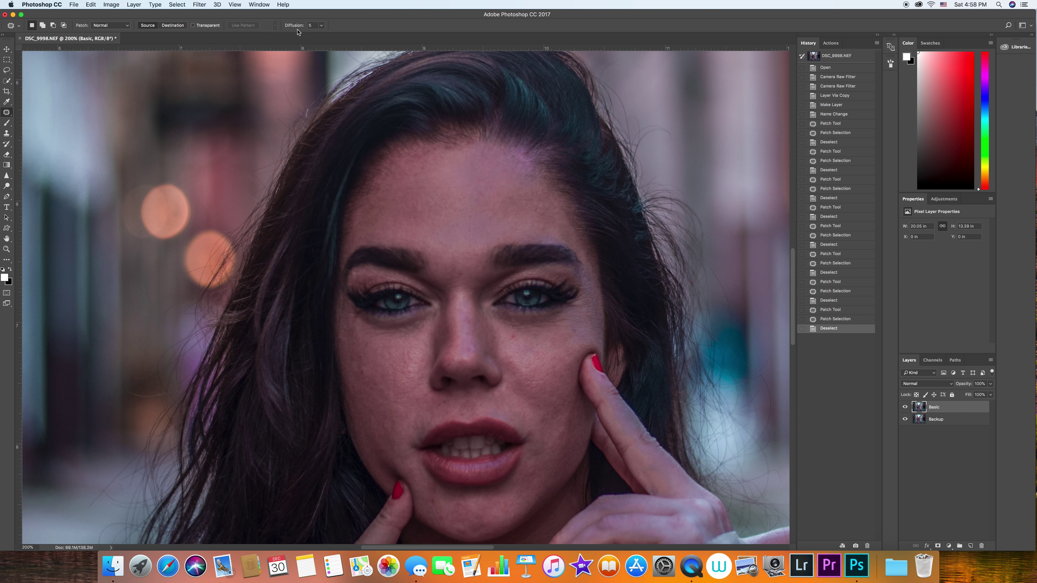
Set the Patch tool's diffusion to 3 and patch a spot on the left side of the forehead.
left_click_drag(294, 29, 306, 29)
left_click_drag(300, 28, 292, 28)
left_click_drag(416, 214, 425, 208)
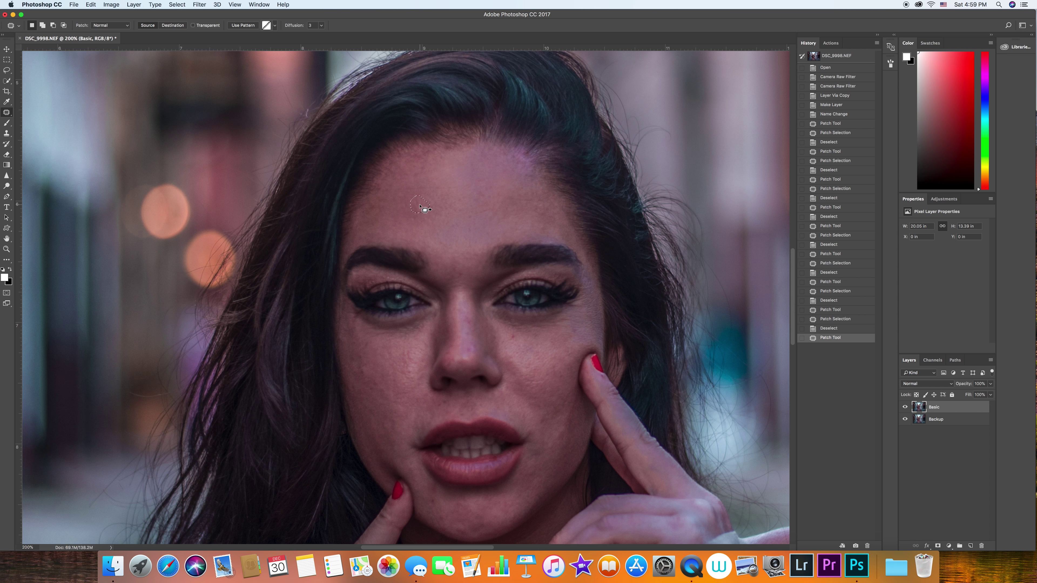
left_click_drag(420, 204, 445, 186)
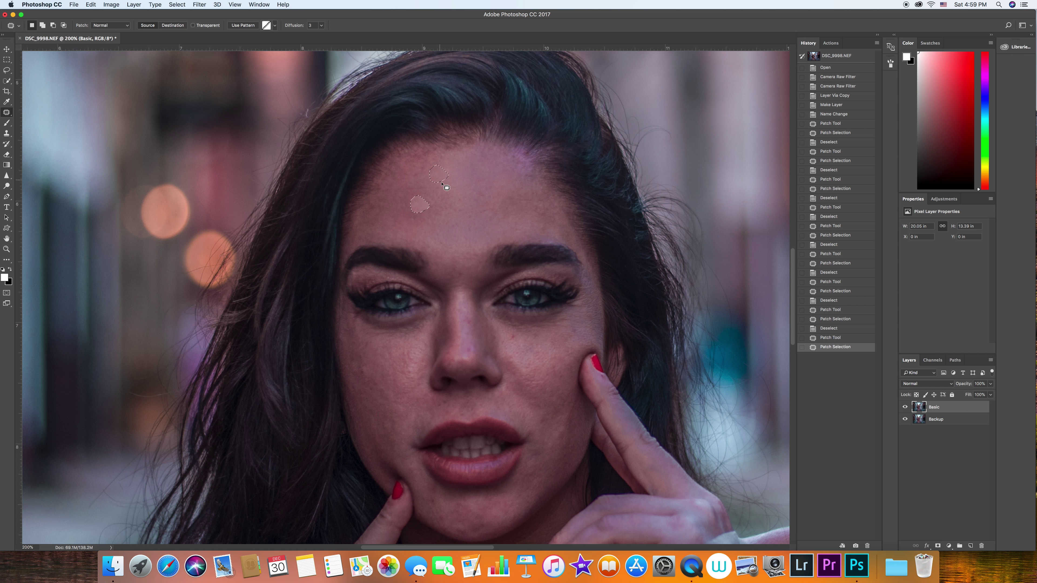
key("super+d")
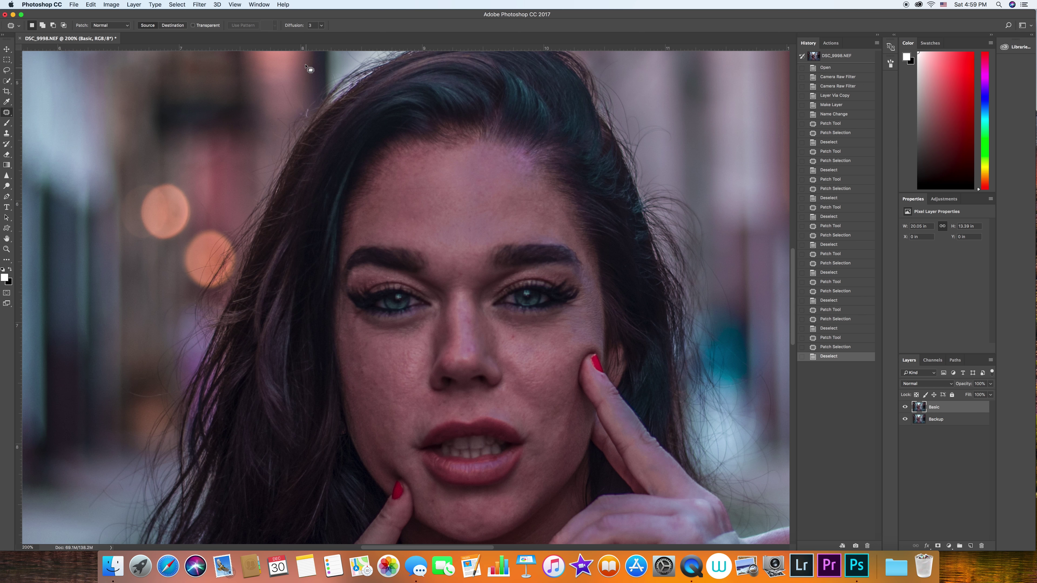
Set the Patch tool's diffusion to 7 and patch the remaining spots on the upper forehead.
left_click_drag(294, 26, 296, 26)
left_click_drag(428, 168, 418, 174)
mouse_move(419, 174)
left_mouse_down()
mouse_move(444, 166)
mouse_move(443, 180)
mouse_move(453, 176)
mouse_move(440, 194)
left_mouse_up()
left_click(434, 173)
left_click(441, 180)
left_click(443, 172)
left_click(431, 187)
mouse_move(441, 194)
left_mouse_down()
mouse_move(428, 215)
mouse_move(428, 198)
left_mouse_up()
key("super+d")
key("super+d")
Patch the blemishes on the lower forehead down to the area between the eyebrows.
left_click(429, 213)
left_click(435, 224)
mouse_move(428, 199)
left_mouse_down()
mouse_move(435, 218)
mouse_move(413, 214)
left_mouse_up()
left_click(471, 224)
mouse_move(413, 214)
left_mouse_down()
mouse_move(473, 216)
mouse_move(481, 236)
mouse_move(464, 223)
left_mouse_up()
left_click(479, 222)
left_click(472, 224)
left_click(455, 227)
left_click(453, 240)
mouse_move(461, 227)
left_mouse_down()
mouse_move(453, 238)
mouse_move(469, 234)
left_mouse_up()
left_click_drag(468, 233, 472, 227)
left_click(464, 249)
Patch the blemishes on the outer part of the left cheek below the eye.
left_click_drag(377, 345, 373, 350)
left_click(370, 350)
left_click(371, 362)
mouse_move(374, 350)
left_mouse_down()
mouse_move(385, 356)
mouse_move(360, 353)
left_mouse_up()
left_click_drag(359, 349, 360, 352)
mouse_move(360, 354)
left_mouse_down()
mouse_move(370, 361)
mouse_move(363, 368)
left_mouse_up()
left_click(366, 364)
left_click(359, 365)
mouse_move(362, 371)
left_mouse_down()
mouse_move(446, 211)
mouse_move(376, 370)
mouse_move(380, 344)
left_mouse_up()
key("super+d")
key("super+d")
Patch the spots on the inner and lower part of the left cheek with clean skin, deselecting after each patch.
mouse_move(379, 347)
left_mouse_down()
mouse_move(381, 365)
mouse_move(394, 349)
left_mouse_up()
key("super+d")
mouse_move(394, 350)
left_mouse_down()
mouse_move(389, 370)
mouse_move(412, 347)
mouse_move(405, 393)
mouse_move(401, 364)
mouse_move(398, 380)
left_mouse_up()
key("super+d")
key("super+d")
key("super+d")
key("super+d")
mouse_move(398, 380)
left_mouse_down()
mouse_move(408, 383)
mouse_move(391, 365)
left_mouse_up()
key("super+d")
mouse_move(391, 365)
left_mouse_down()
mouse_move(399, 385)
mouse_move(400, 376)
mouse_move(372, 390)
mouse_move(382, 391)
mouse_move(367, 381)
left_mouse_up()
key("super+d")
key("super+d")
left_click_drag(366, 380, 387, 386)
key("super+d")
mouse_move(387, 385)
left_mouse_down()
mouse_move(389, 400)
mouse_move(396, 369)
left_mouse_up()
key("super+d")
left_click_drag(395, 369, 405, 368)
key("super+d")
Patch the mark below the right eye and the uneven spots along the nose.
mouse_move(517, 331)
left_mouse_down()
mouse_move(525, 340)
mouse_move(475, 350)
mouse_move(470, 332)
left_mouse_up()
key("super+d")
key("super+d")
key("super+d")
mouse_move(473, 334)
left_mouse_down()
mouse_move(488, 335)
mouse_move(468, 333)
mouse_move(474, 341)
left_mouse_up()
mouse_move(473, 340)
left_mouse_down()
mouse_move(463, 344)
mouse_move(471, 327)
left_mouse_up()
key("super+d")
mouse_move(469, 329)
left_mouse_down()
mouse_move(458, 334)
mouse_move(469, 347)
left_mouse_up()
key("super+d")
mouse_move(468, 348)
left_mouse_down()
mouse_move(457, 353)
mouse_move(471, 345)
left_mouse_up()
key("super+d")
left_click_drag(472, 344, 465, 348)
key("super+d")
Patch the spots on the lower right cheek, the chin and the right jawline.
left_click_drag(514, 395, 504, 390)
key("super+d")
left_click_drag(512, 388, 515, 394)
key("super+d")
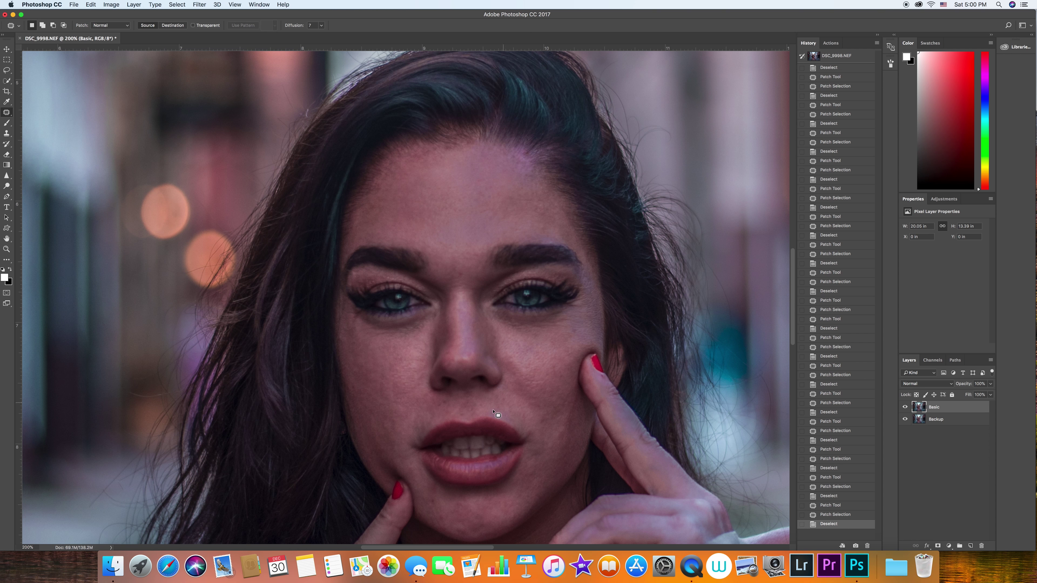
left_click_drag(441, 523, 442, 515)
key("super+d")
left_click_drag(442, 519, 515, 511)
key("super+d")
left_click_drag(567, 465, 562, 459)
key("super+d")
key("super+d")
Patch the spots above the upper lip and the remaining blemishes on the chin.
scroll(546, 169, "down", 2)
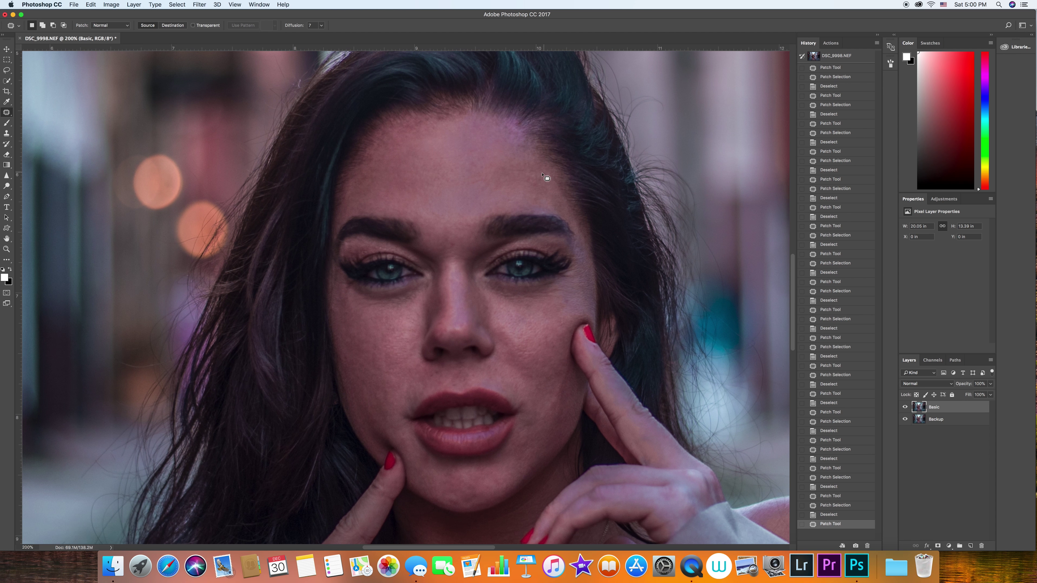
scroll(425, 241, "down", 5)
left_click_drag(421, 239, 425, 244)
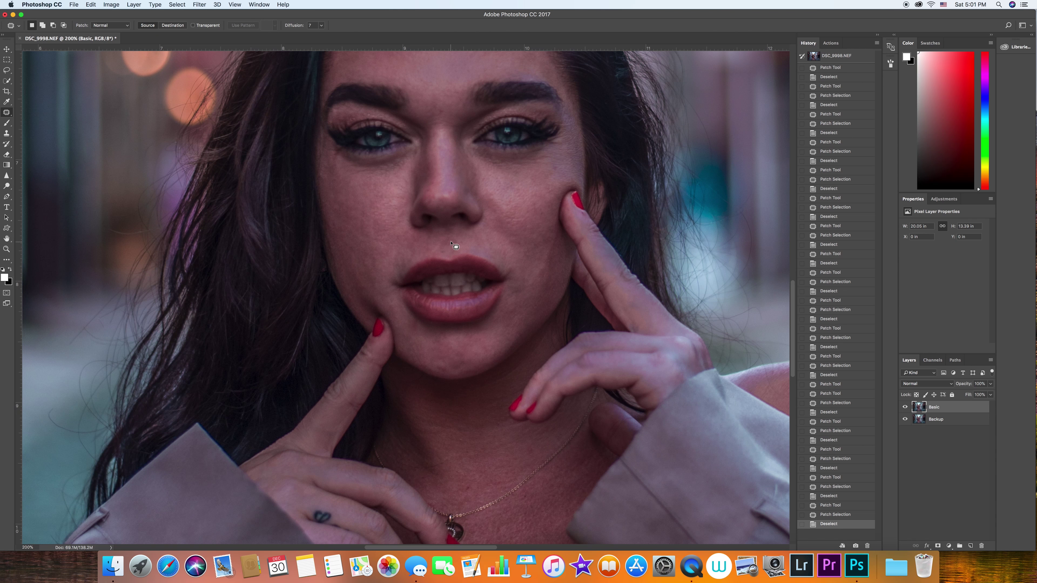
left_click_drag(477, 361, 474, 360)
key("super+d")
left_click_drag(474, 361, 441, 356)
key("super+d")
left_click_drag(441, 356, 458, 338)
key("super+d")
Patch the blemish on the right cheek beside the raised fingertip.
scroll(502, 265, "down", 1)
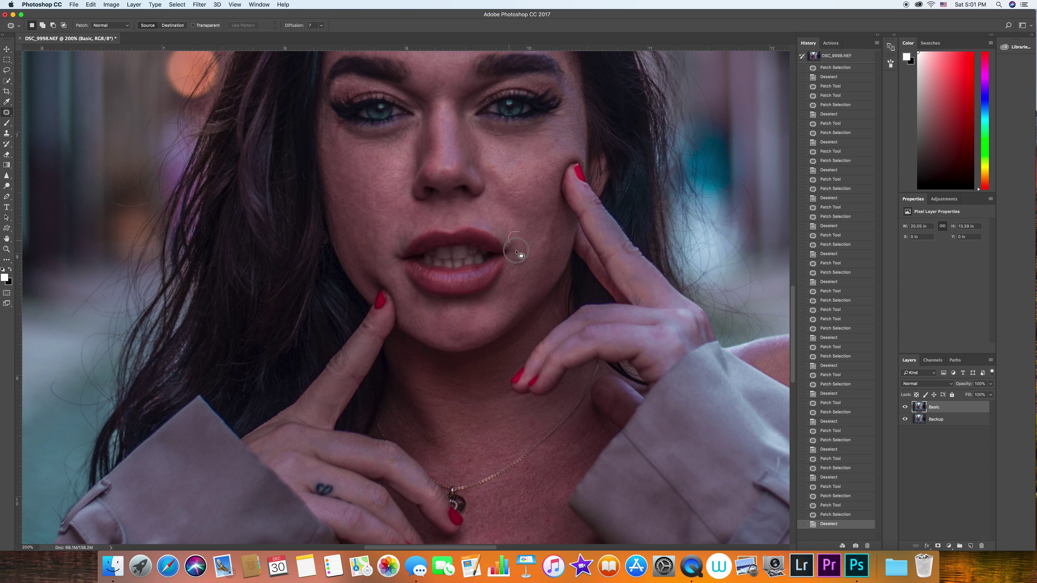
mouse_move(551, 191)
left_mouse_down()
mouse_move(539, 201)
mouse_move(537, 181)
left_mouse_up()
key("super+d")
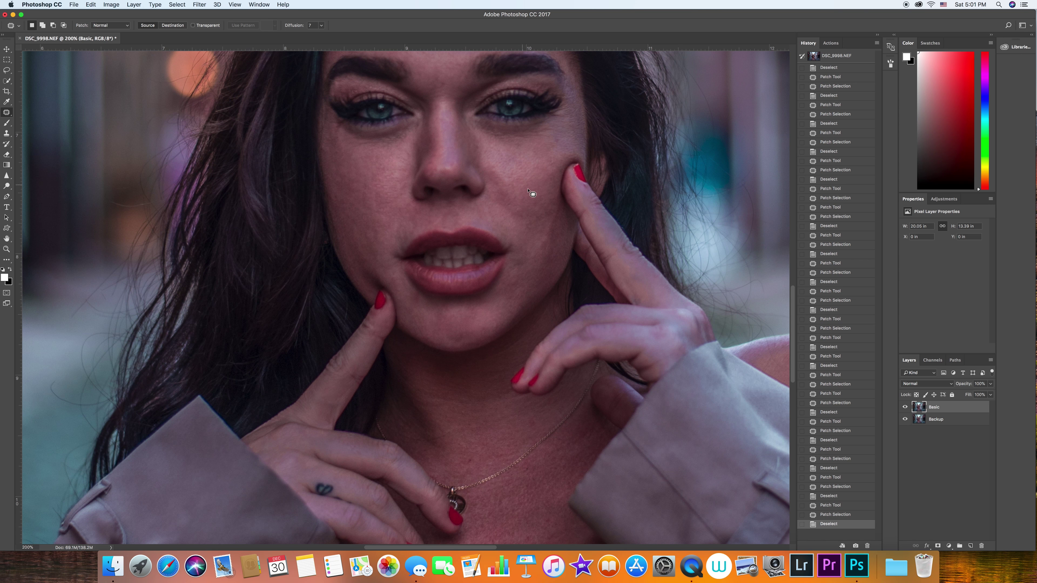
Revert the last few patches to an earlier history state and patch the blemishes on the chest below the necklace.
left_click(831, 455)
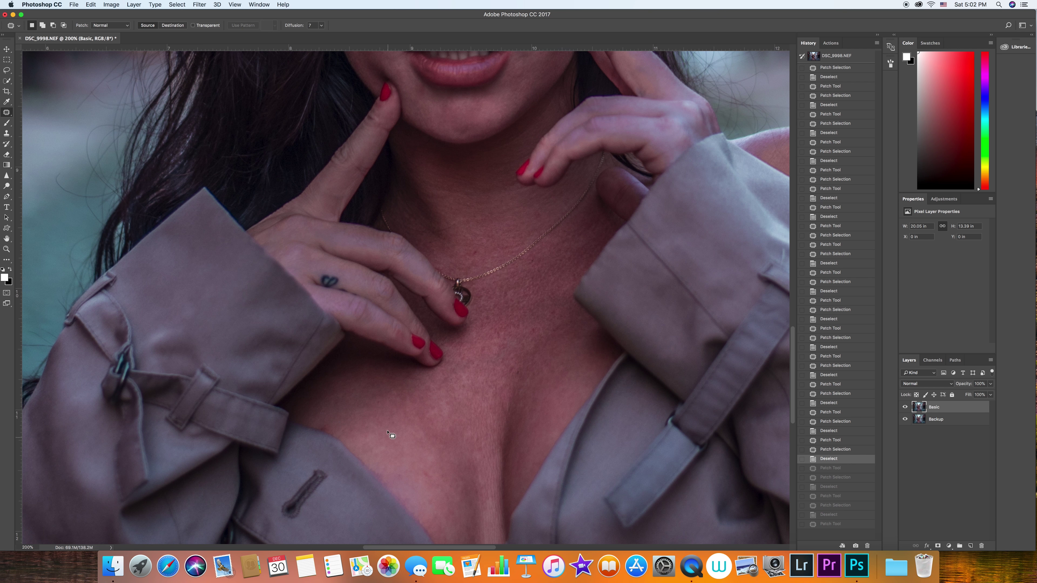
left_click_drag(503, 346, 539, 326)
key("super+d")
key("super+d")
left_click_drag(534, 329, 554, 306)
left_click_drag(554, 312, 558, 301)
key("super+d")
left_click_drag(539, 255, 534, 261)
left_click_drag(533, 263, 546, 305)
left_click(559, 294)
scroll(550, 289, "up", 4)
key("super+d")
Patch the marks on the neck above the necklace with clean nearby skin.
left_click_drag(487, 280, 489, 289)
mouse_move(488, 287)
left_mouse_down()
mouse_move(502, 293)
mouse_move(498, 311)
mouse_move(493, 300)
left_mouse_up()
key("super+d")
key("super+d")
left_click_drag(494, 301, 461, 315)
key("super+d")
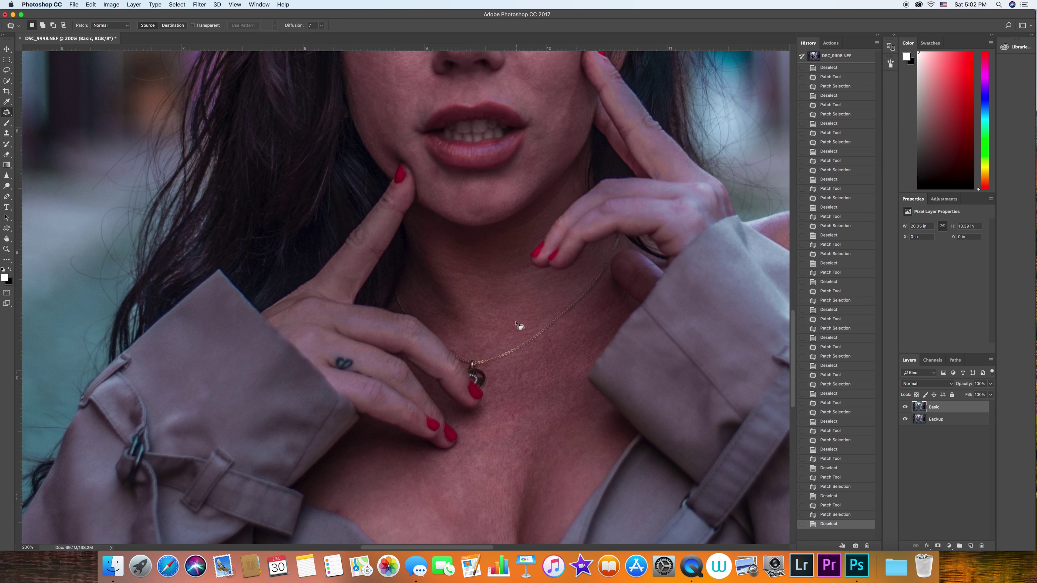
Patch the remaining spots around the necklace and on the bare shoulder.
left_click_drag(520, 339, 499, 301)
left_click_drag(562, 330, 480, 300)
mouse_move(653, 257)
left_mouse_down()
mouse_move(615, 282)
mouse_move(623, 311)
left_mouse_up()
scroll(615, 281, "up", 4)
scroll(619, 298, "right", 4)
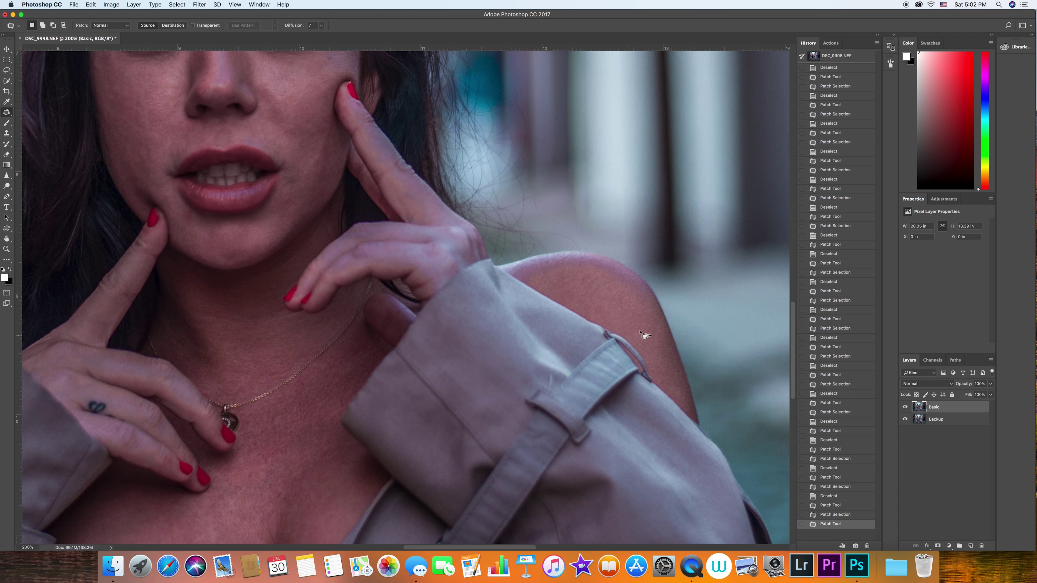
key("super+d")
Compare the portrait before and after retouching by toggling the visibility of the Basic layer.
scroll(528, 370, "left", 5)
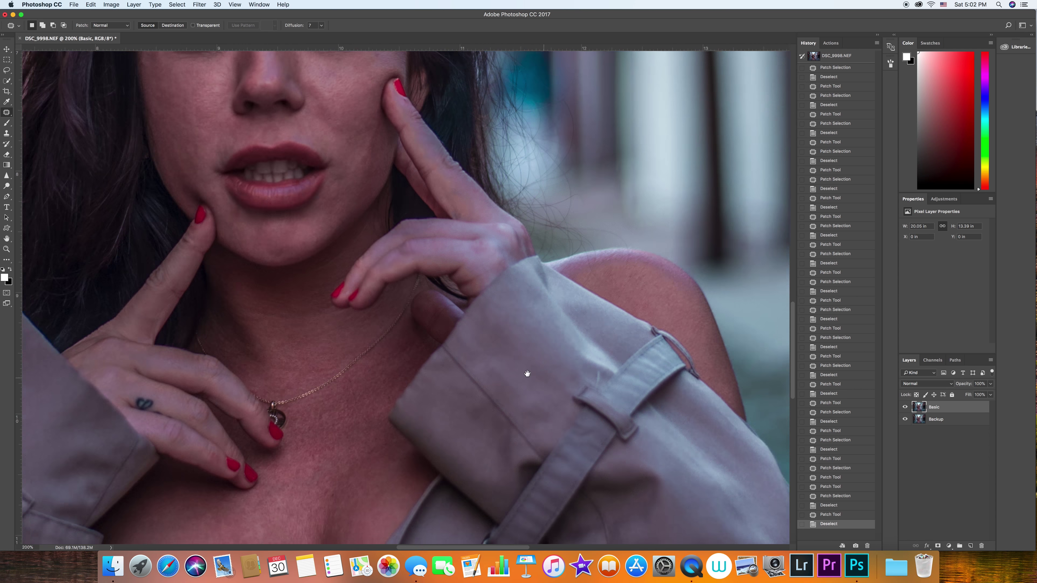
scroll(477, 310, "up", 5)
scroll(439, 278, "up", 5)
scroll(440, 277, "left", 1)
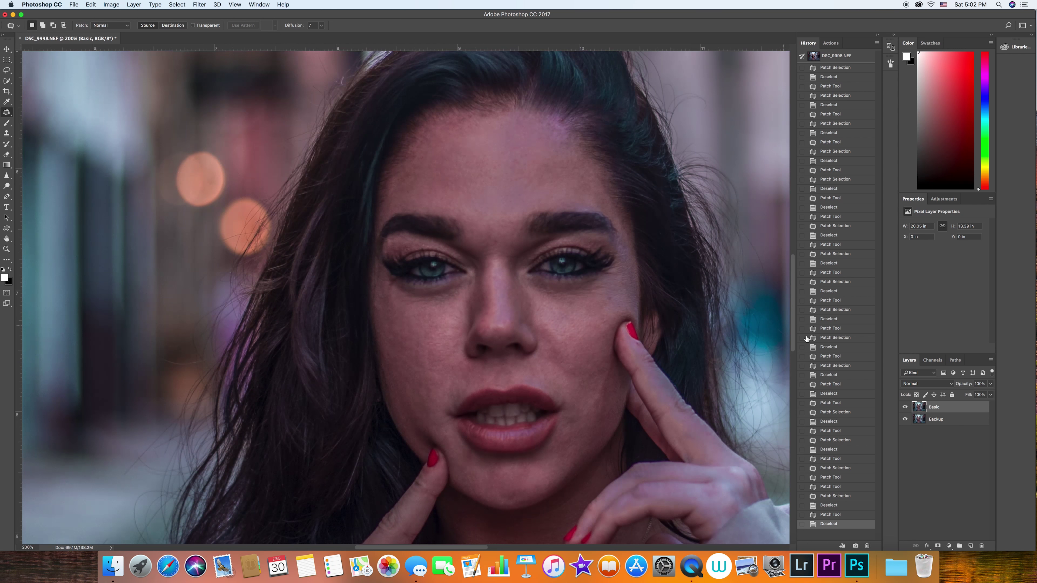
key("super+0")
left_click(906, 409)
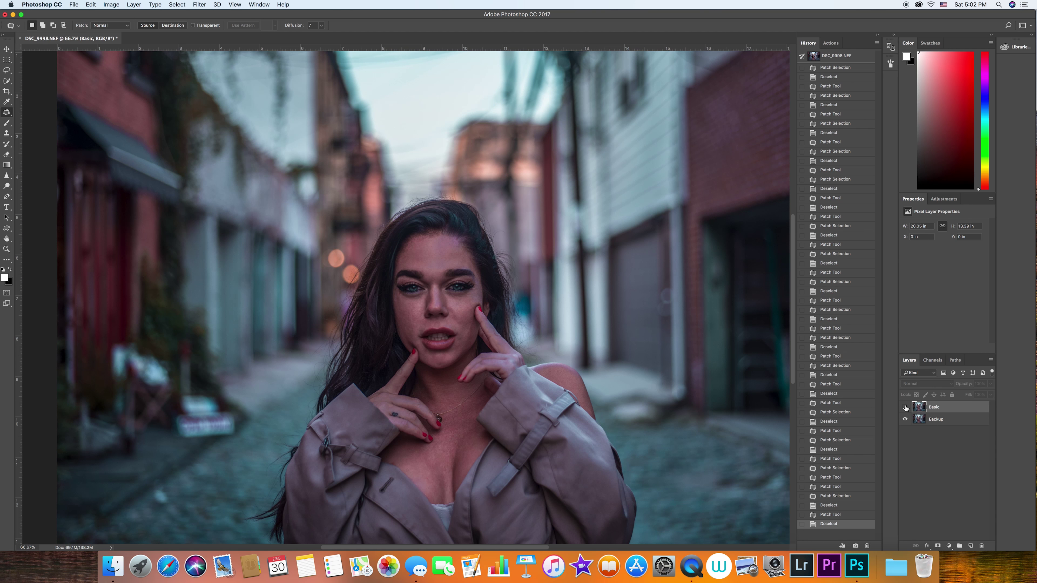
key("super+1")
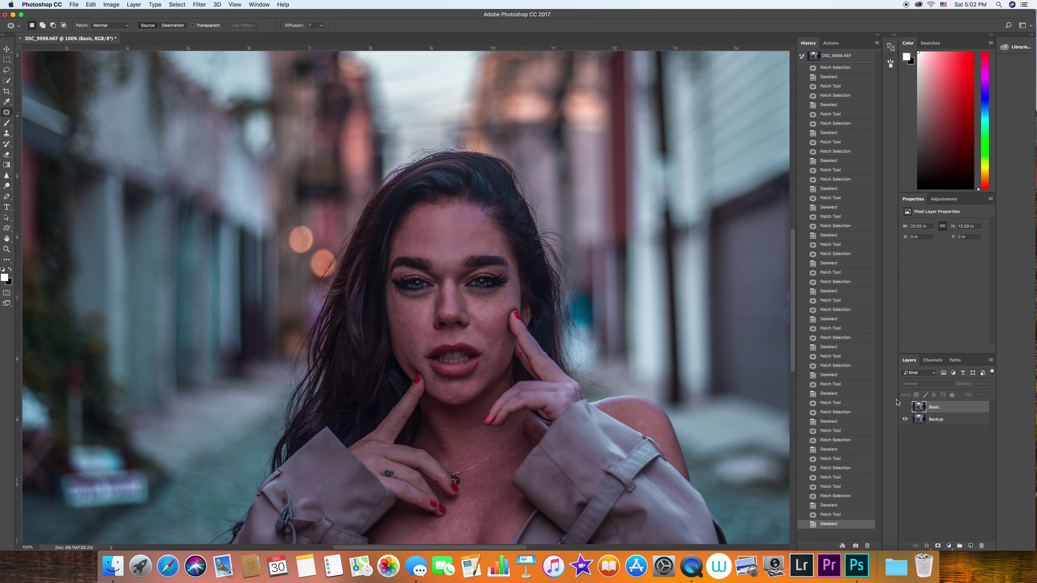
left_click(903, 407)
left_click(903, 407)
left_click(903, 410)
left_click(903, 410)
left_click(903, 410)
left_click(903, 410)
left_click(903, 410)
Duplicate the Basic layer twice and rename the lower copy Blur and the upper copy Text.
key("super+j")
key("super+j")
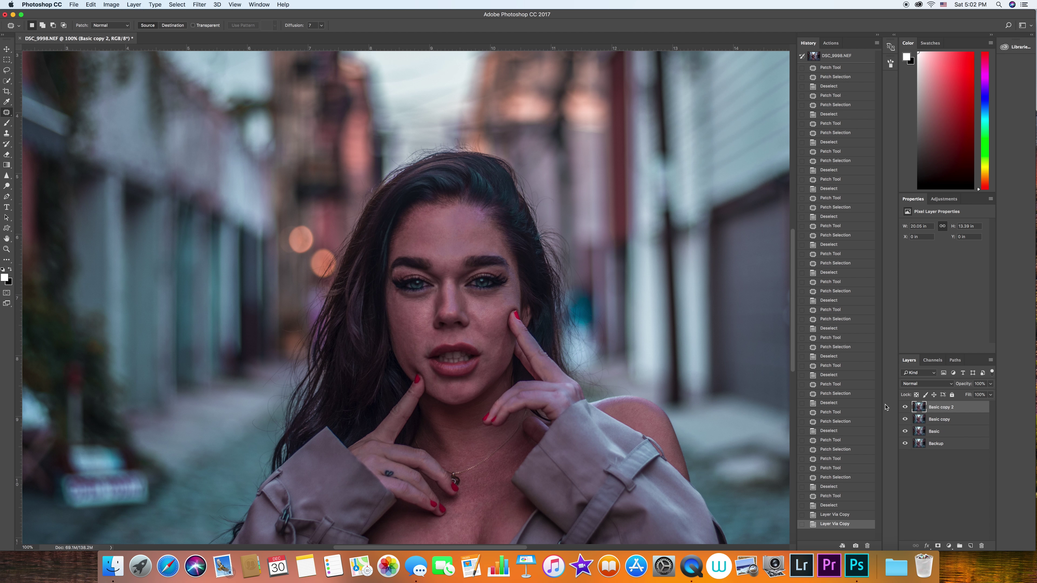
double_click(944, 420)
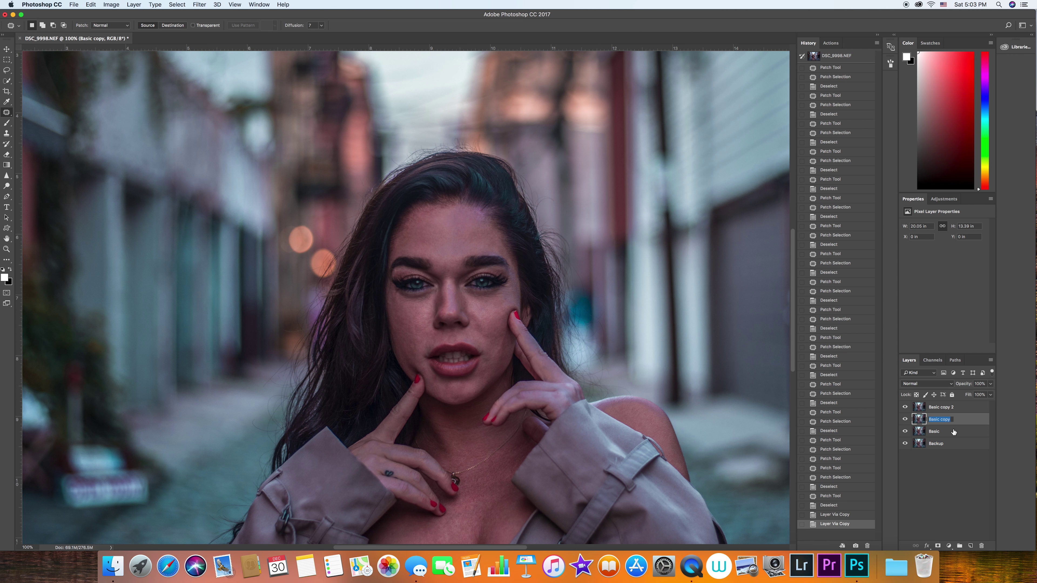
type("Blur")
key("Return")
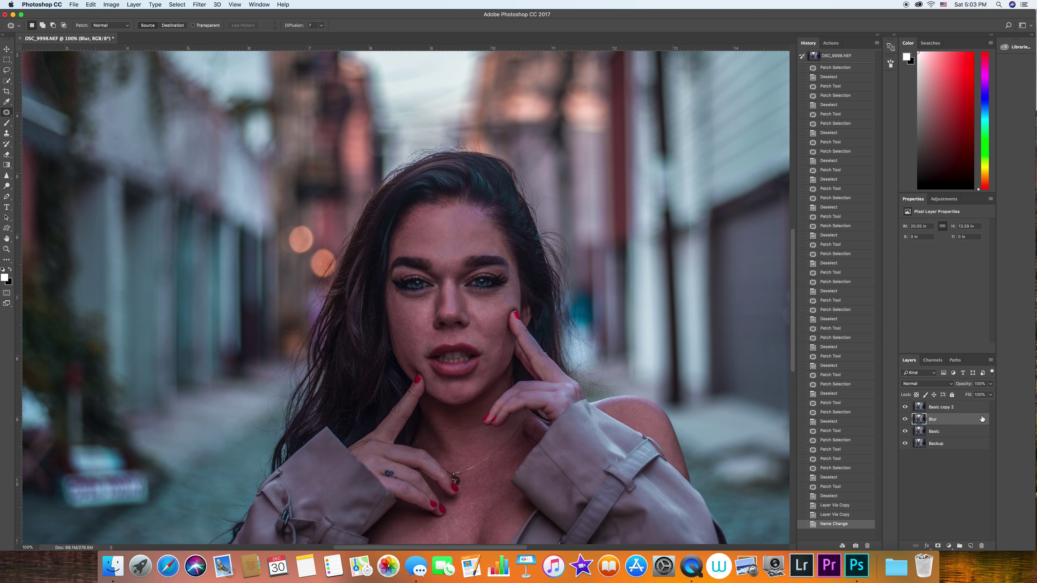
double_click(947, 408)
type("Text")
key("Return")
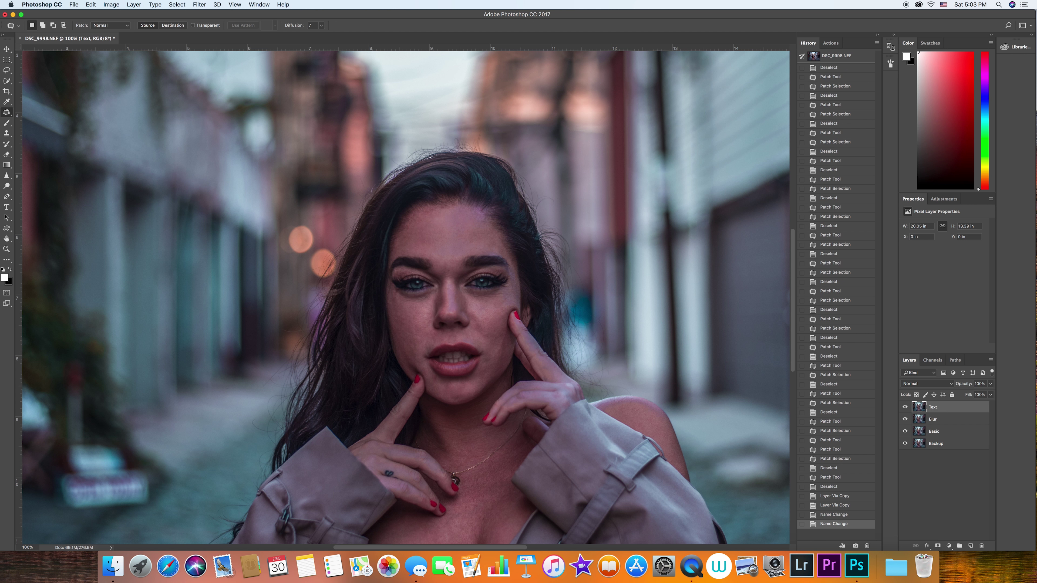
Hide the Text layer and apply a Gaussian Blur with a radius of 7.2 pixels to the Blur layer.
left_click(905, 408)
left_click(938, 423)
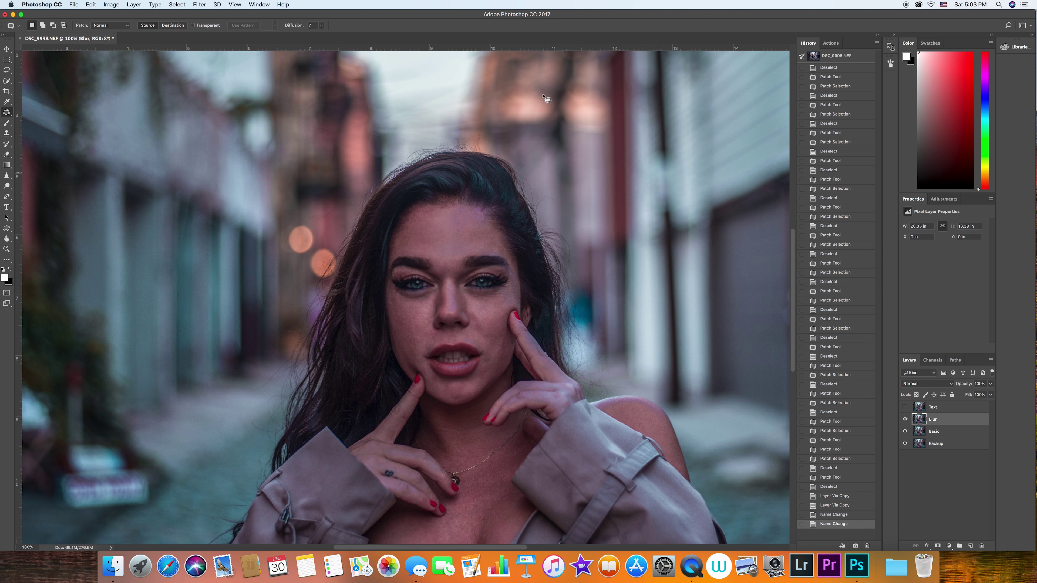
left_click(191, 6)
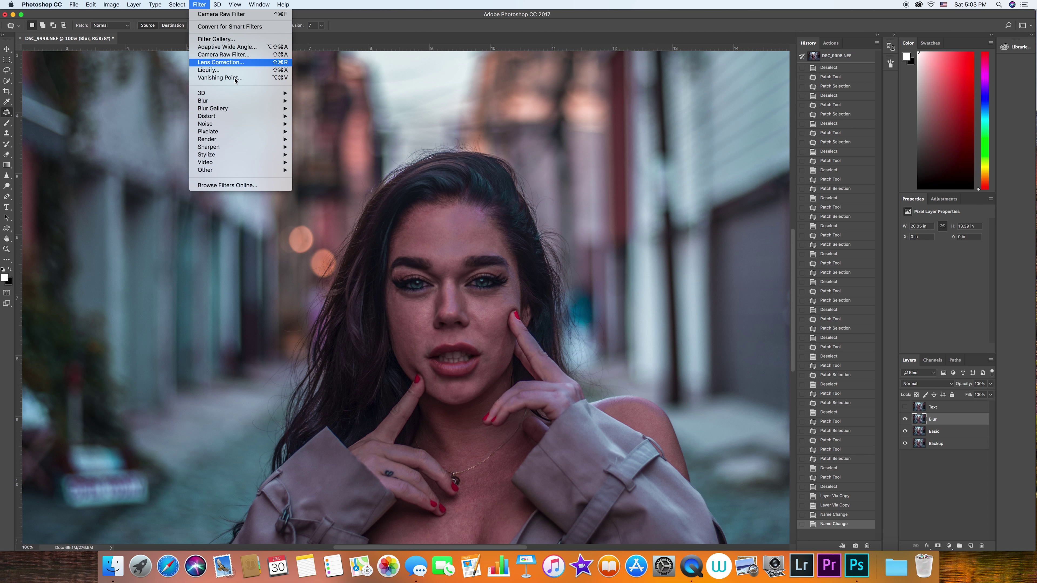
mouse_move(231, 102)
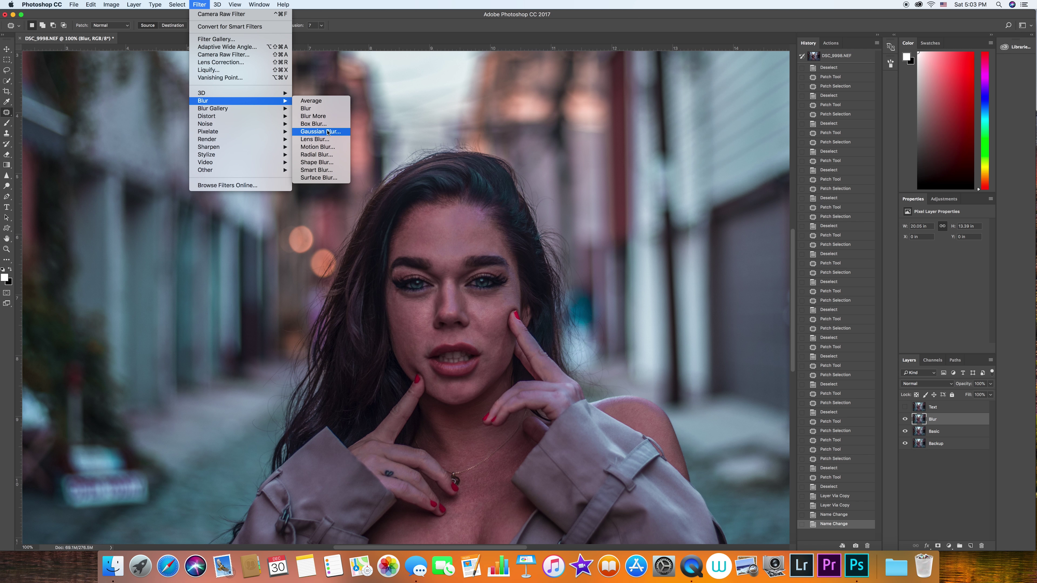
left_click(342, 134)
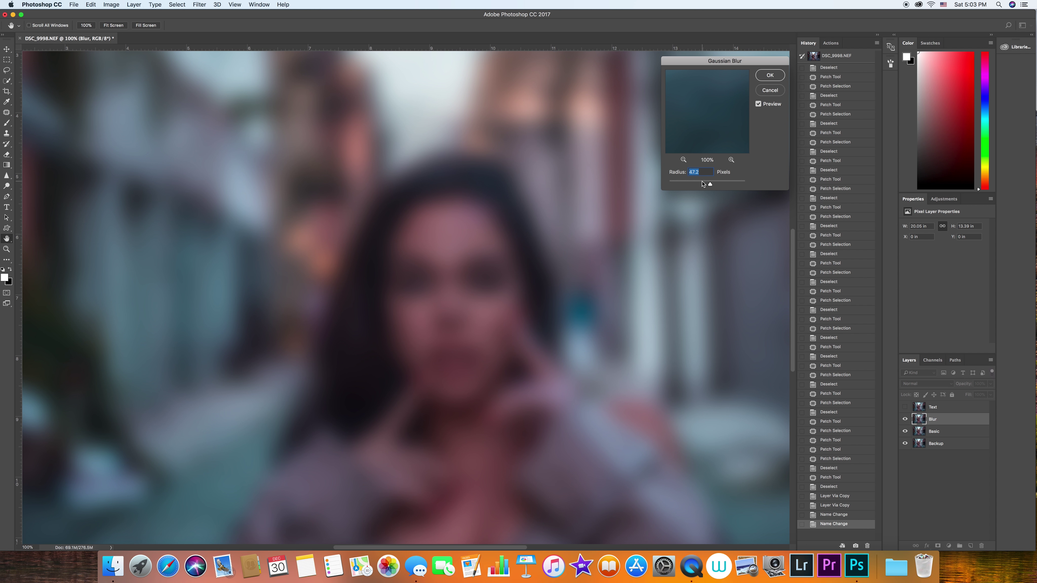
left_click_drag(701, 186, 702, 188)
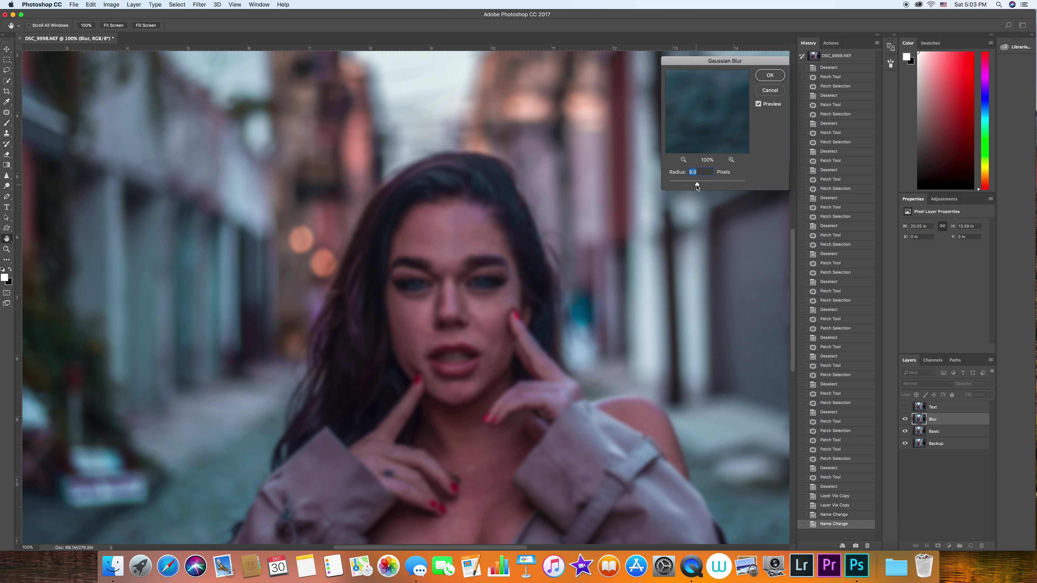
left_click_drag(696, 186, 693, 186)
left_click_drag(693, 186, 694, 186)
left_click(761, 108)
left_click(760, 105)
left_click(759, 105)
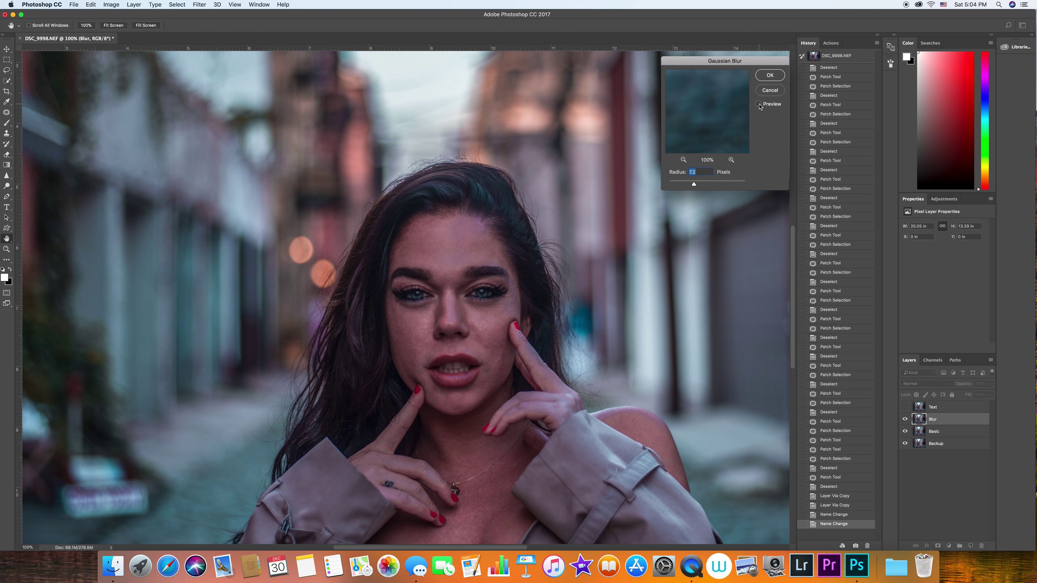
left_click(759, 104)
left_click(769, 74)
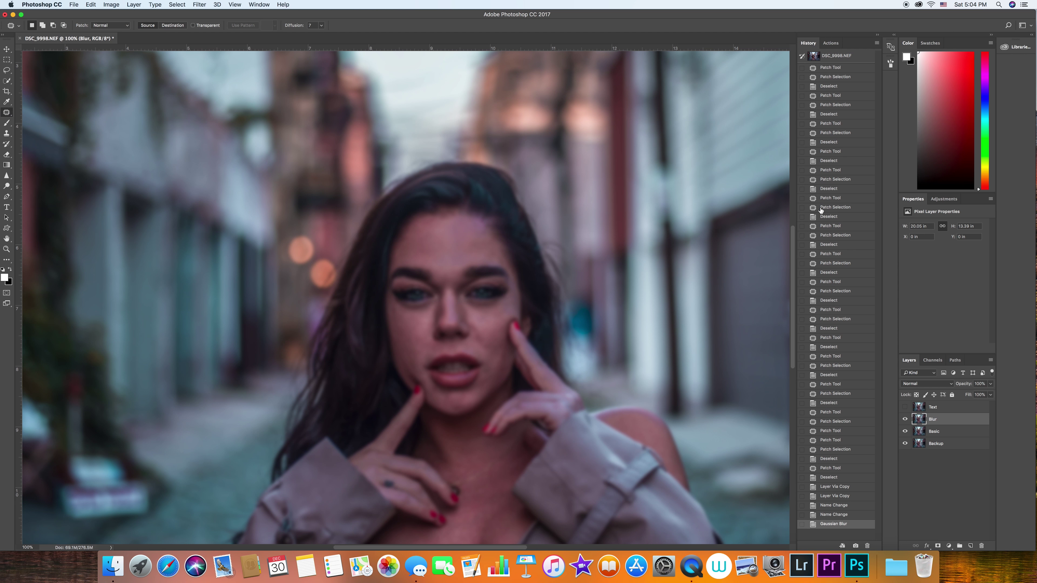
Show the Text layer and use Apply Image on it with the Blur layer as source, Subtract blending, scale 2 and offset 128.
left_click(905, 407)
left_click(936, 410)
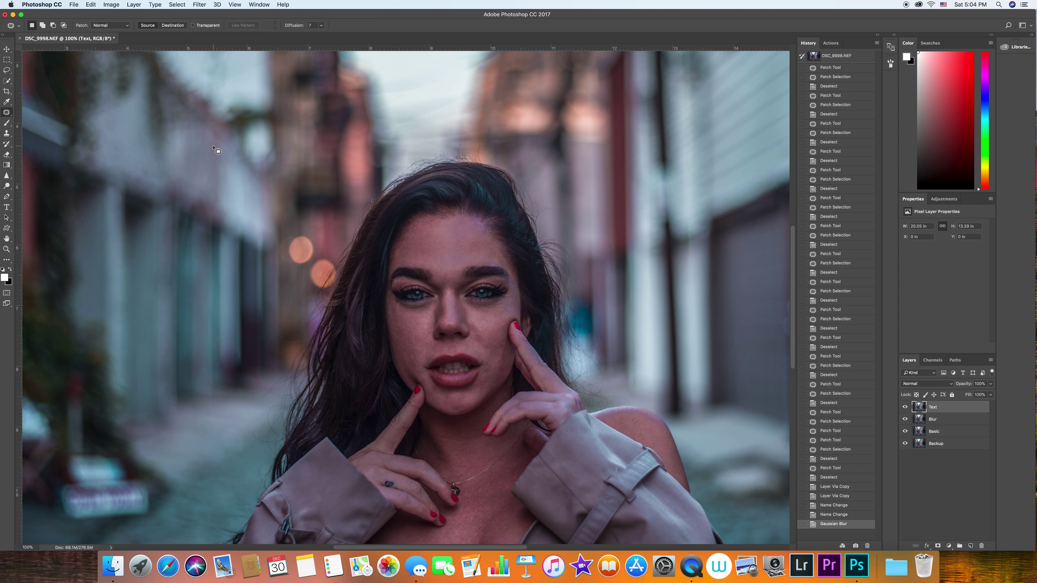
left_click(117, 5)
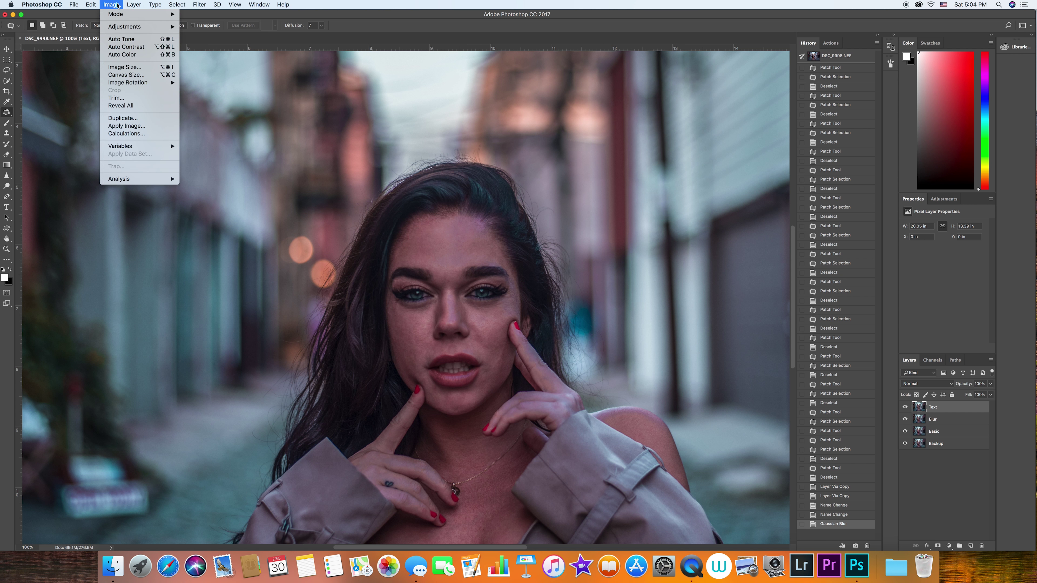
left_click(127, 126)
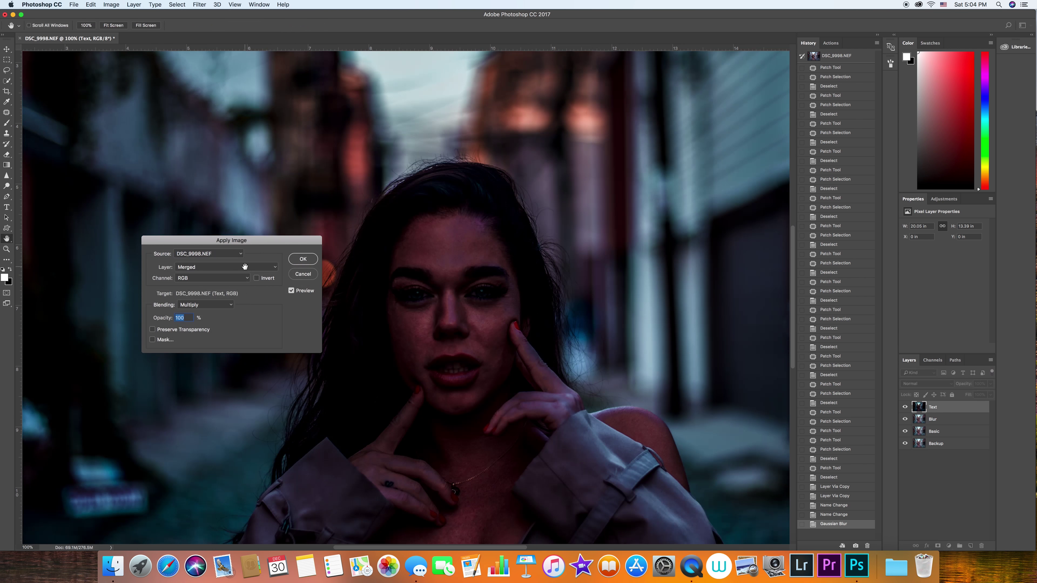
scroll(214, 270, "left", 5)
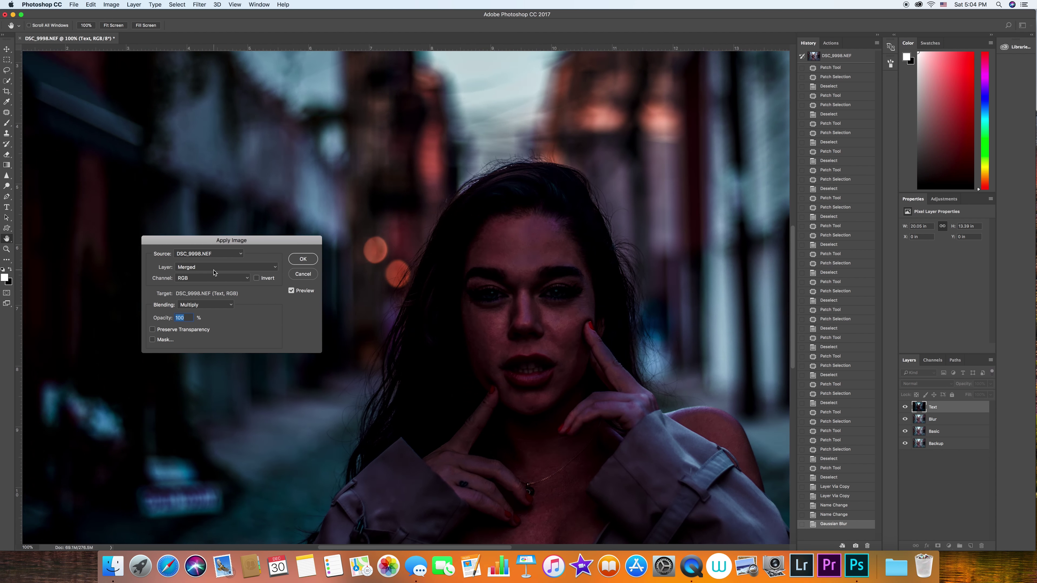
left_click(232, 305)
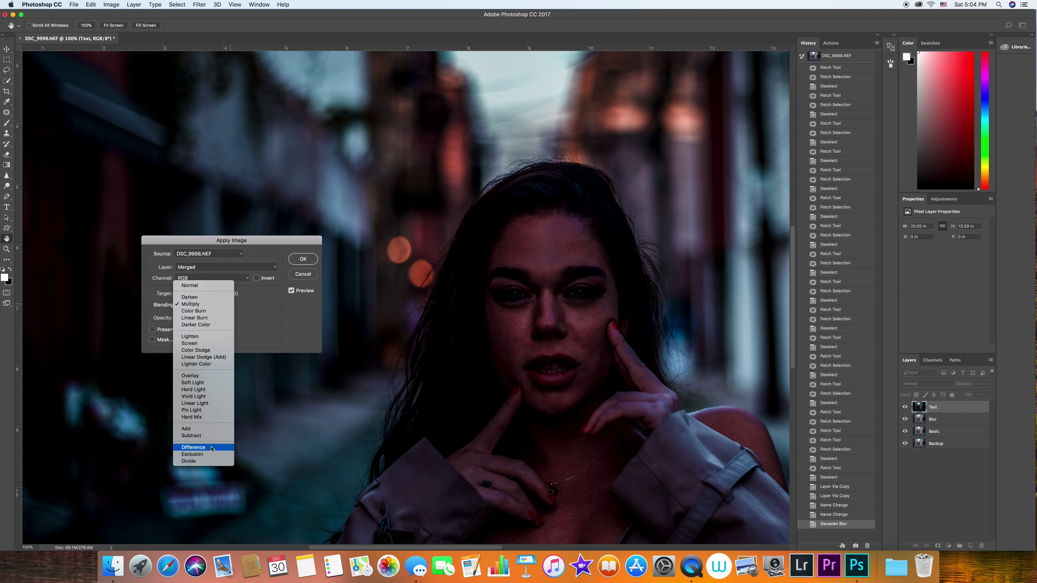
left_click(212, 436)
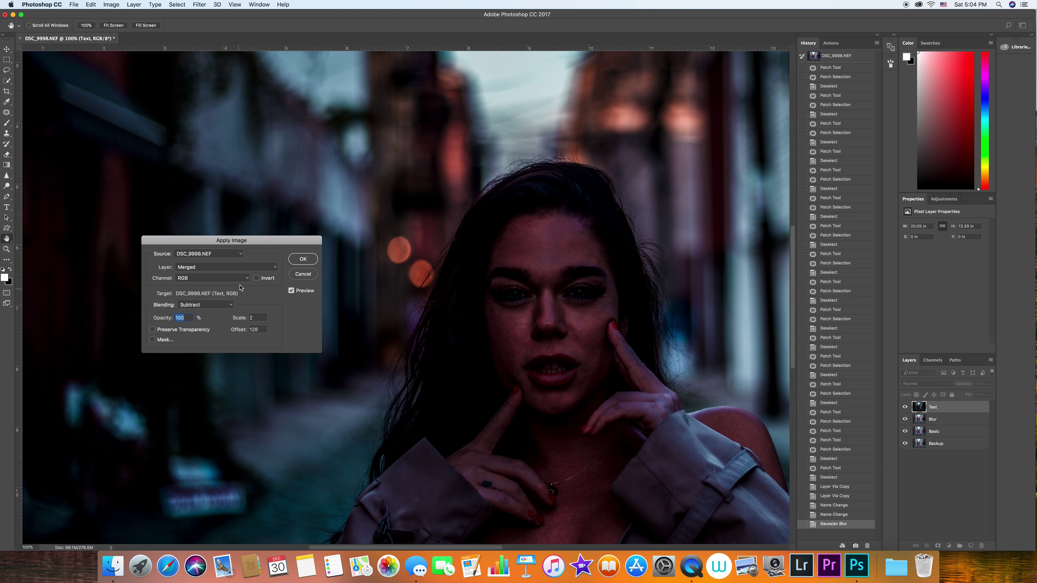
left_click(258, 267)
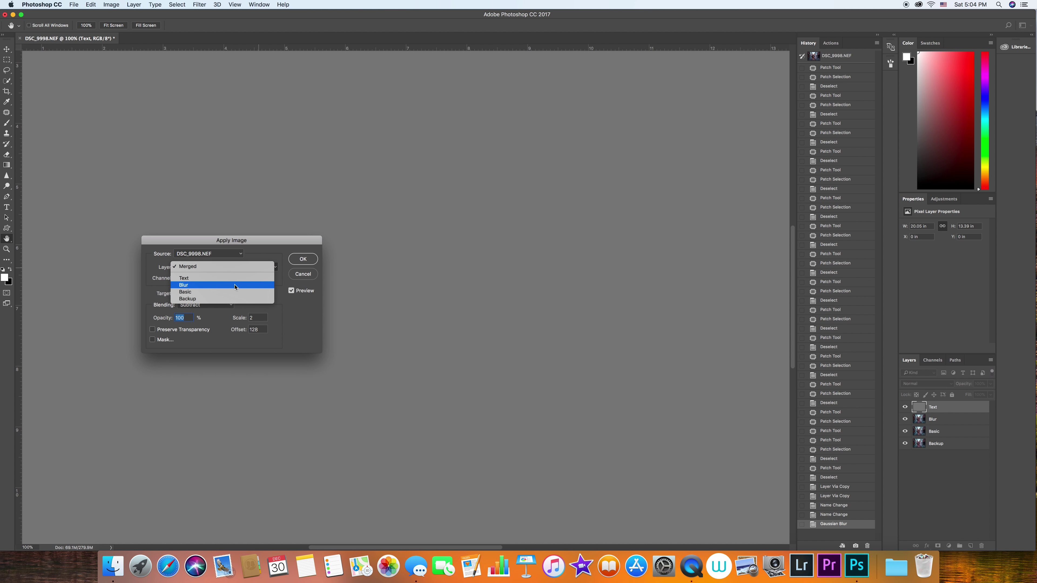
left_click(206, 287)
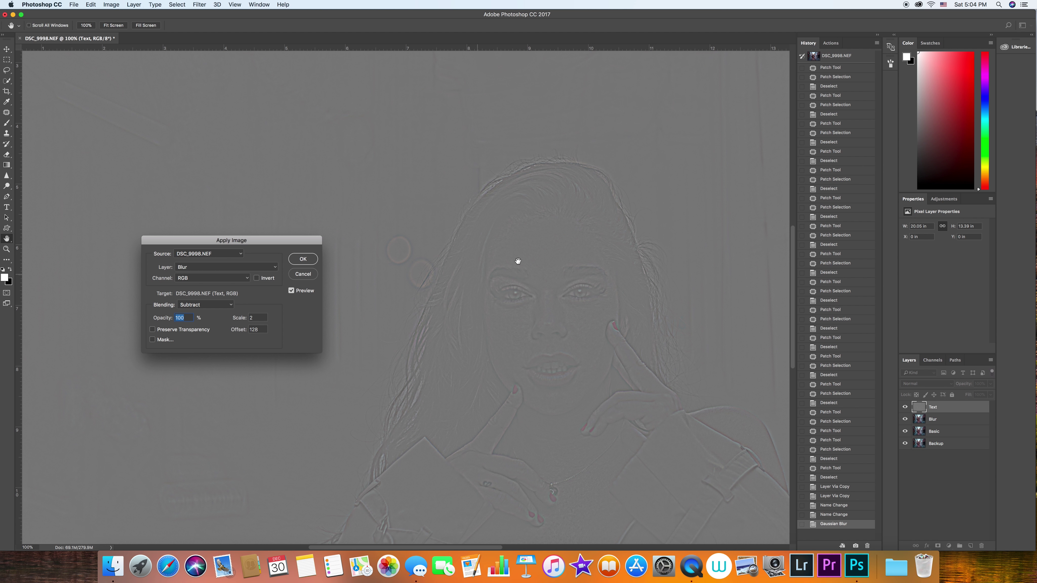
left_click(306, 260)
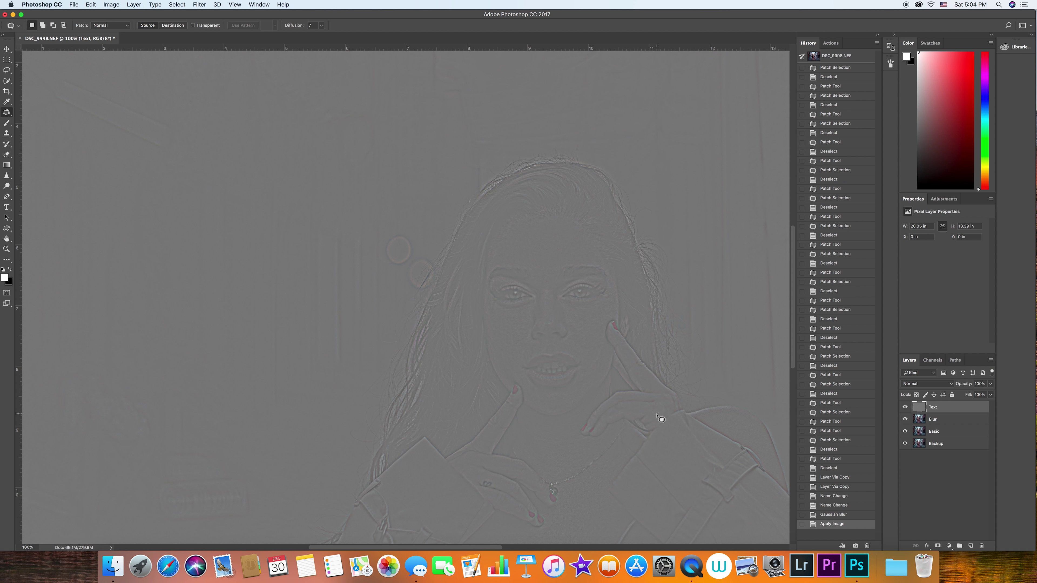
Set the Text layer's blending mode to Linear Light and check its effect by toggling layer visibility.
left_click(937, 385)
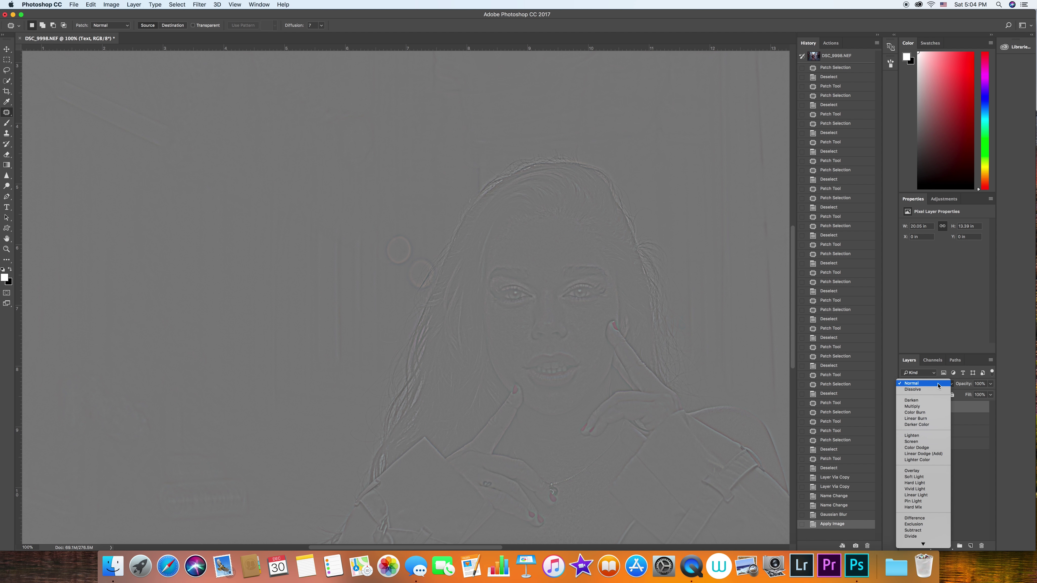
left_click(937, 495)
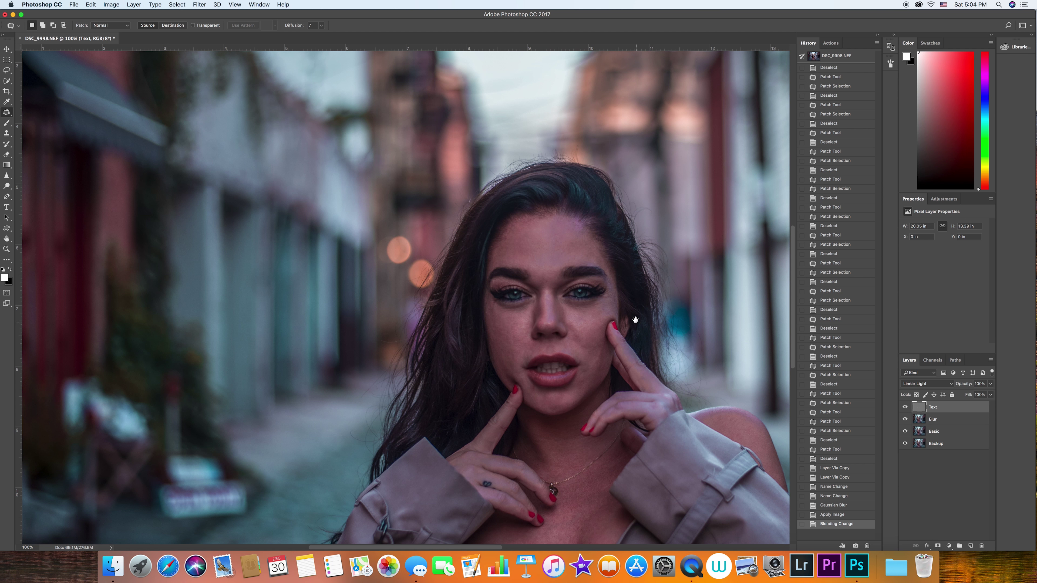
scroll(648, 317, "right", 5)
left_click_drag(906, 420, 905, 407)
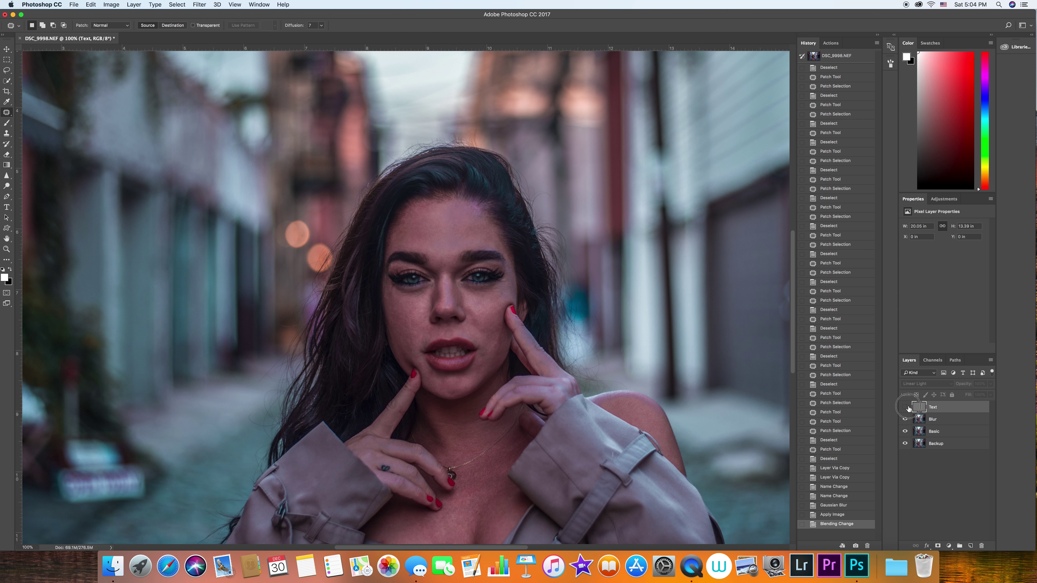
On the Blur layer, lasso the forehead, both cheeks and the chin together as one combined feathered selection.
left_click(915, 419)
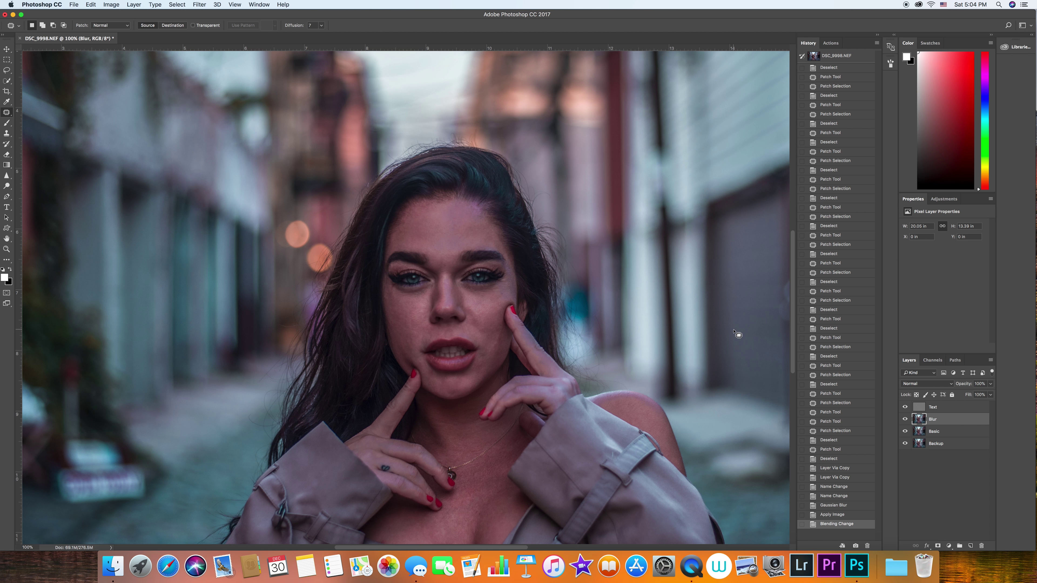
key("super+equal")
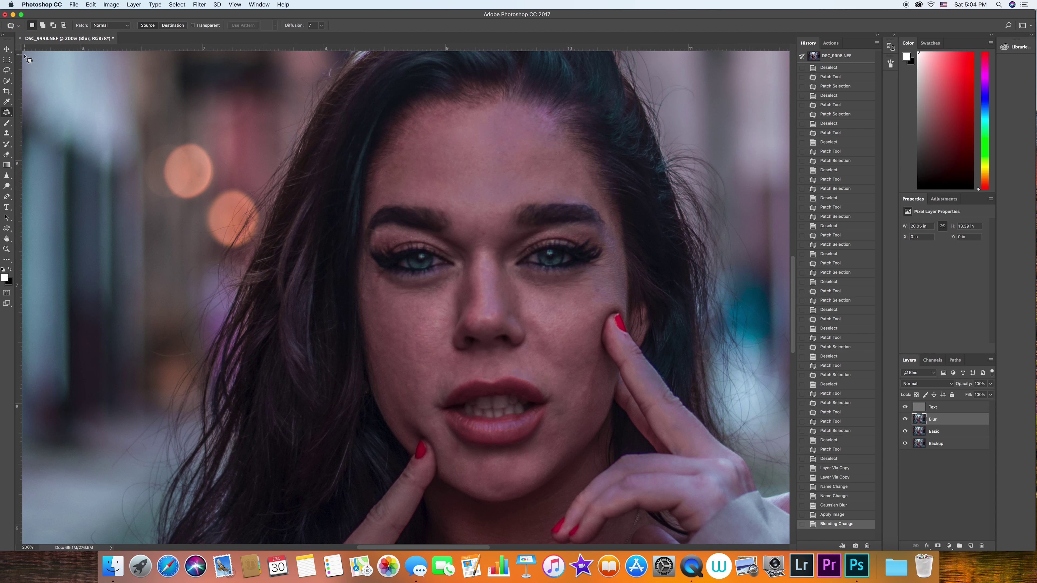
left_click(7, 72)
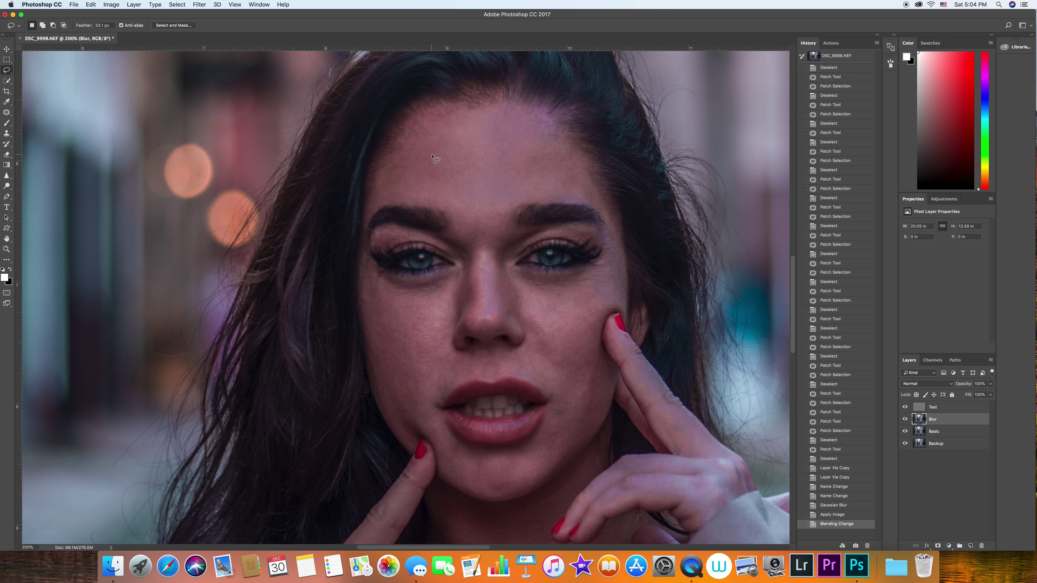
mouse_move(552, 140)
left_mouse_down()
mouse_move(421, 149)
mouse_move(465, 222)
mouse_move(558, 197)
mouse_move(569, 163)
left_mouse_up()
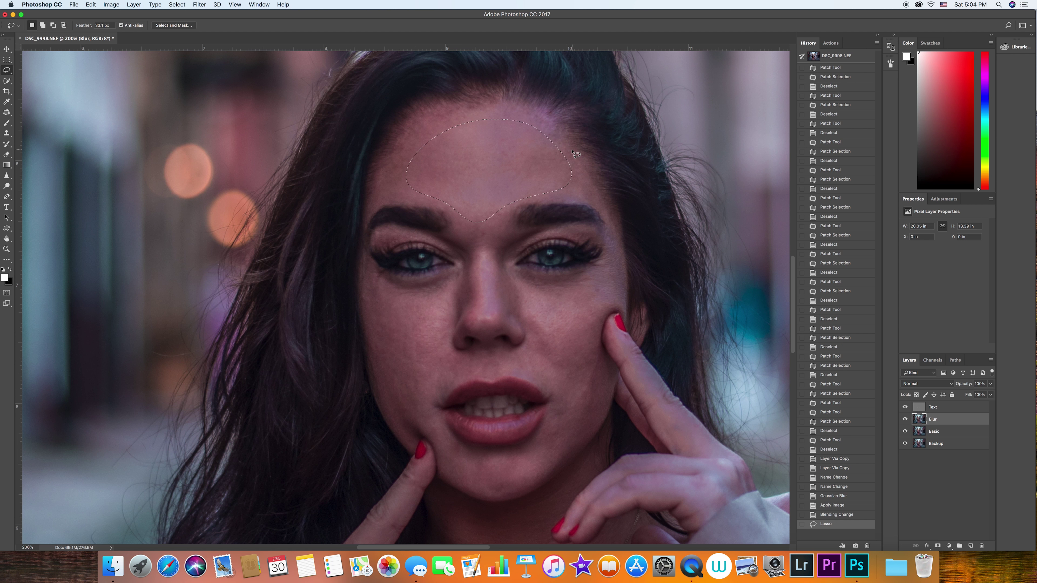
left_click(43, 25)
mouse_move(448, 276)
left_mouse_down()
mouse_move(438, 289)
mouse_move(370, 281)
mouse_move(387, 383)
mouse_move(427, 390)
mouse_move(433, 380)
left_mouse_up()
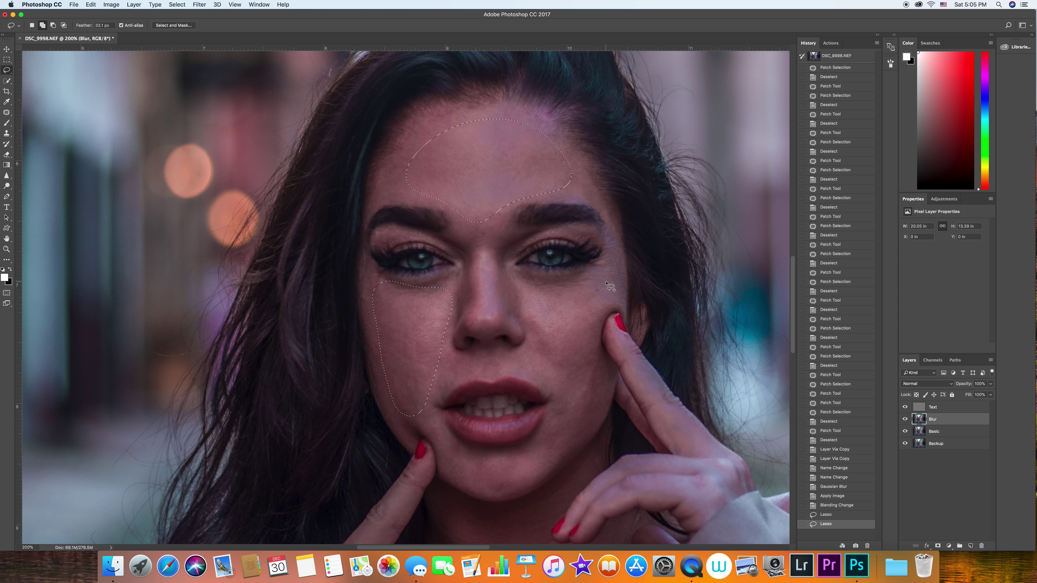
mouse_move(604, 270)
left_mouse_down()
mouse_move(514, 278)
mouse_move(558, 385)
mouse_move(565, 442)
mouse_move(605, 377)
mouse_move(604, 306)
left_mouse_up()
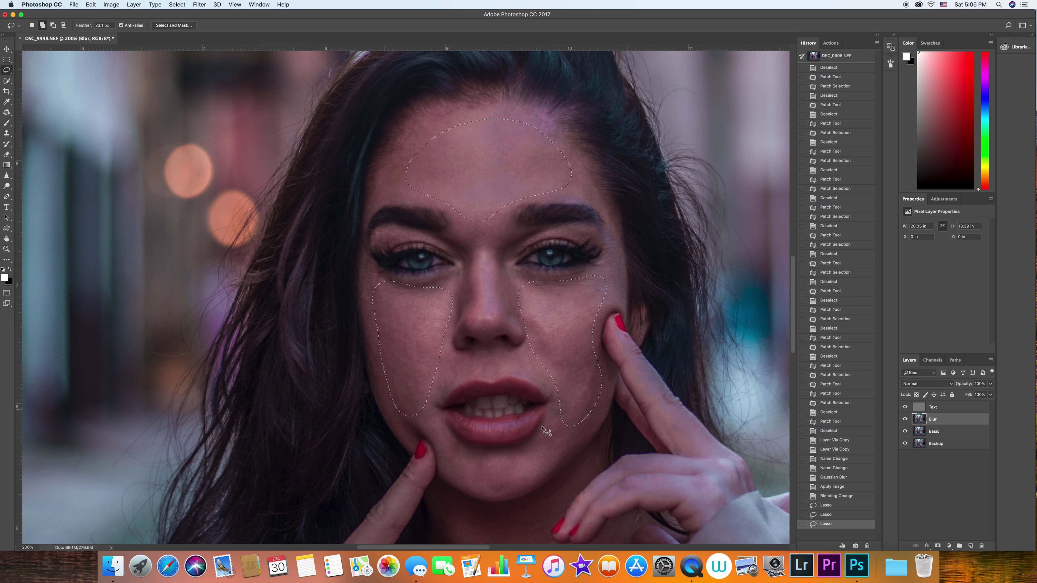
mouse_move(531, 462)
left_mouse_down()
mouse_move(500, 454)
mouse_move(493, 488)
mouse_move(529, 469)
left_mouse_up()
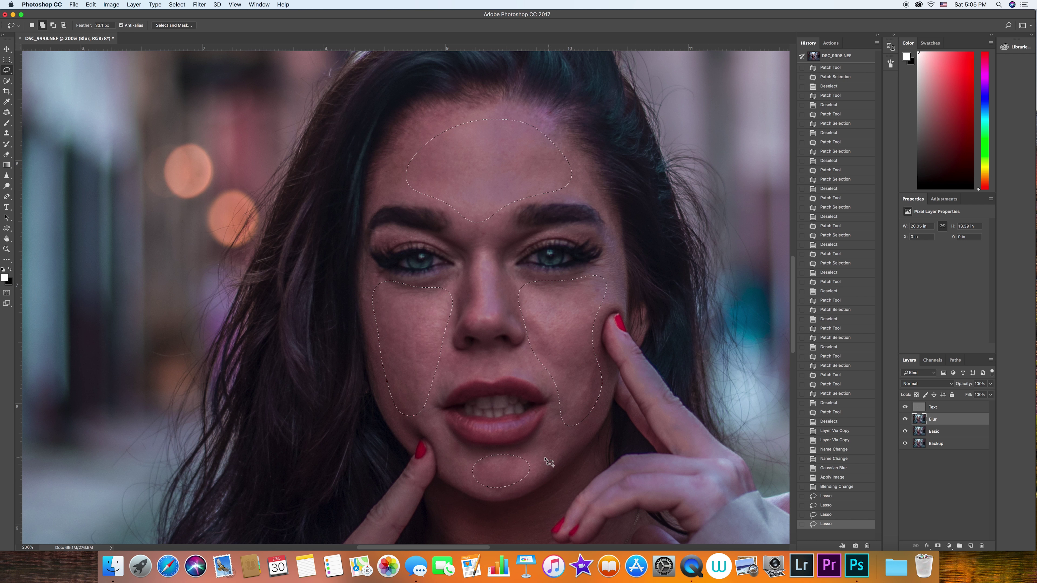
left_click_drag(460, 443, 485, 474)
left_click_drag(543, 440, 578, 449)
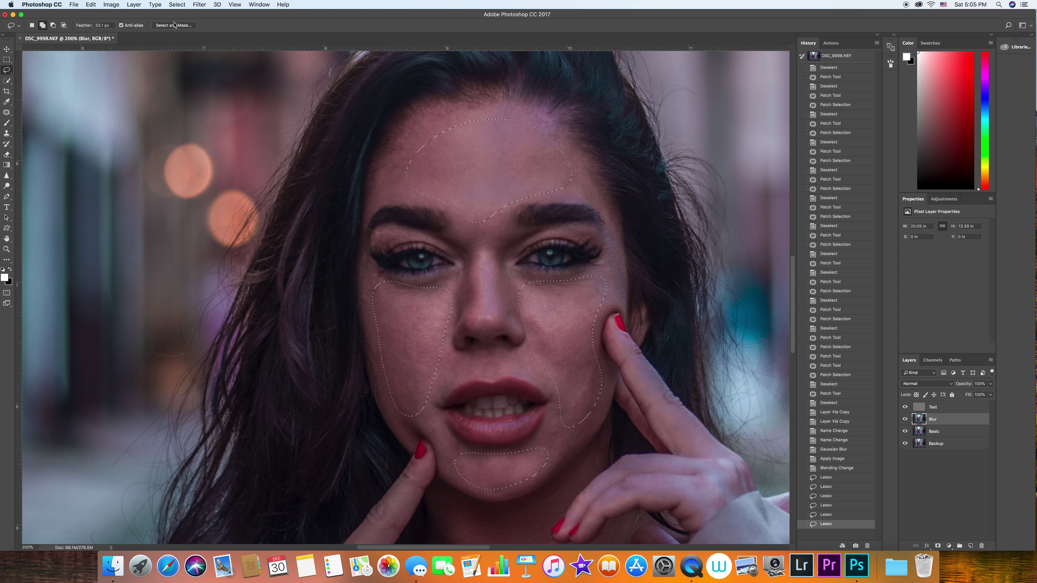
Apply a Gaussian Blur with a radius of 26.1 pixels to the selected skin areas, comparing the result with the preview off and on.
left_click(200, 4)
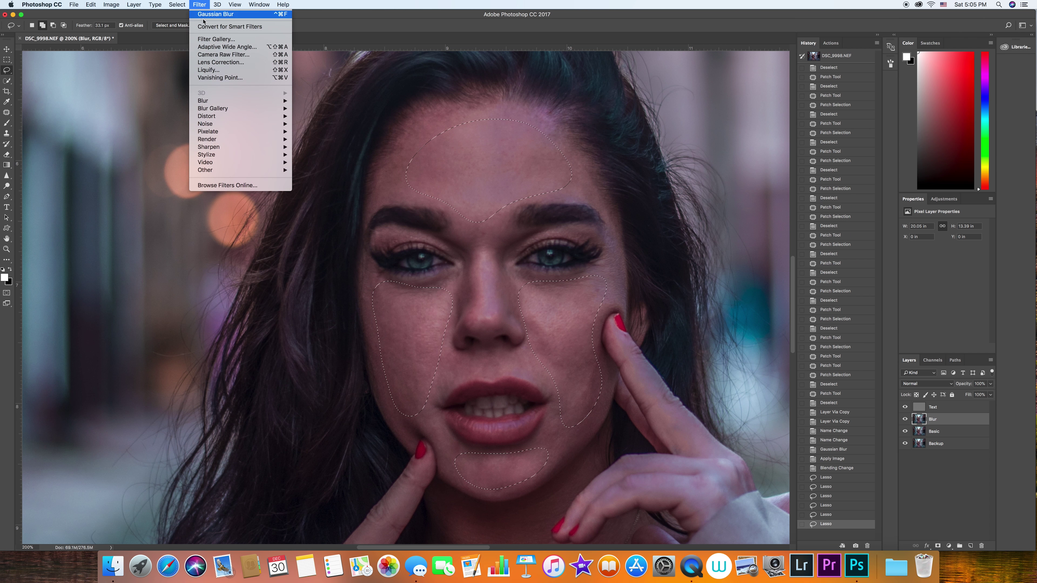
left_click(223, 101)
left_click(320, 131)
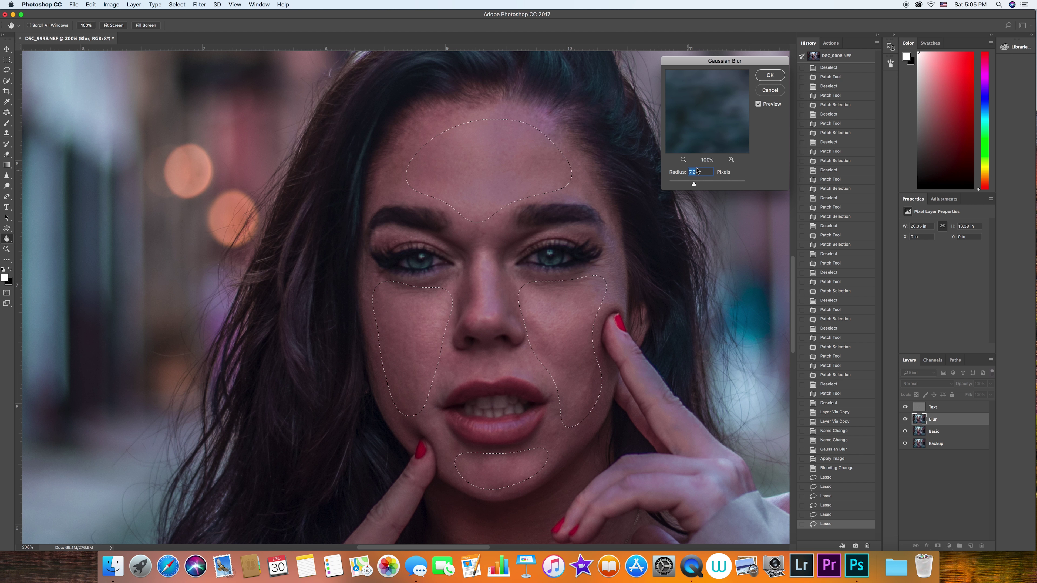
left_click(693, 185)
left_click_drag(693, 185, 702, 186)
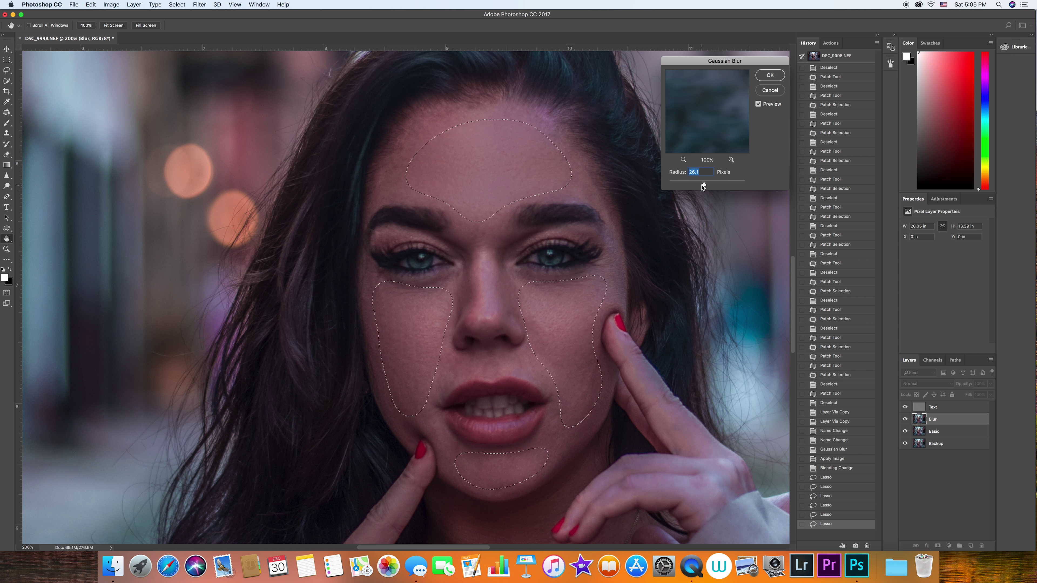
left_click(758, 104)
left_click(758, 104)
left_click(758, 104)
left_click(759, 104)
left_click(758, 105)
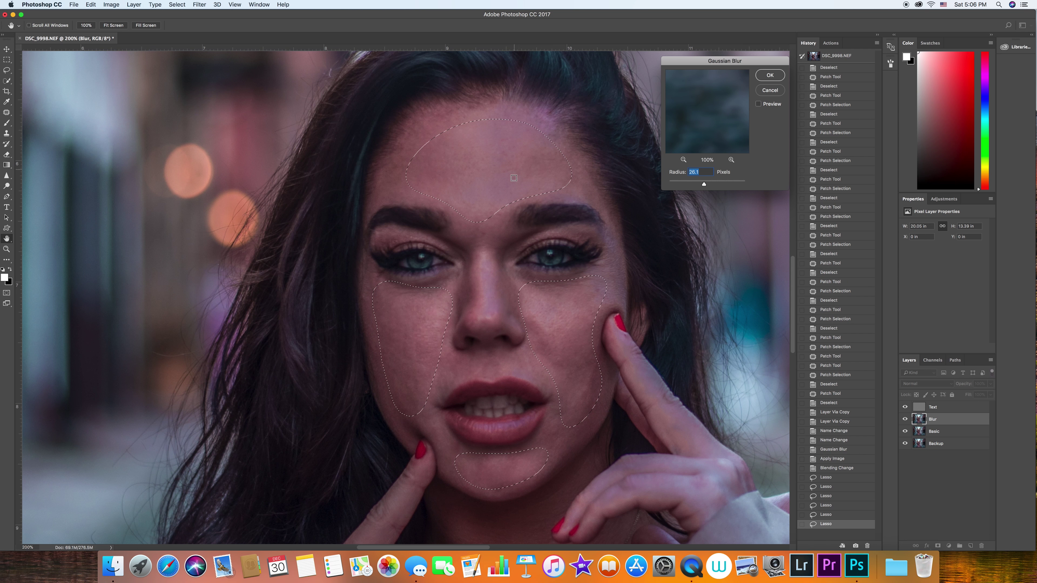
left_click(757, 104)
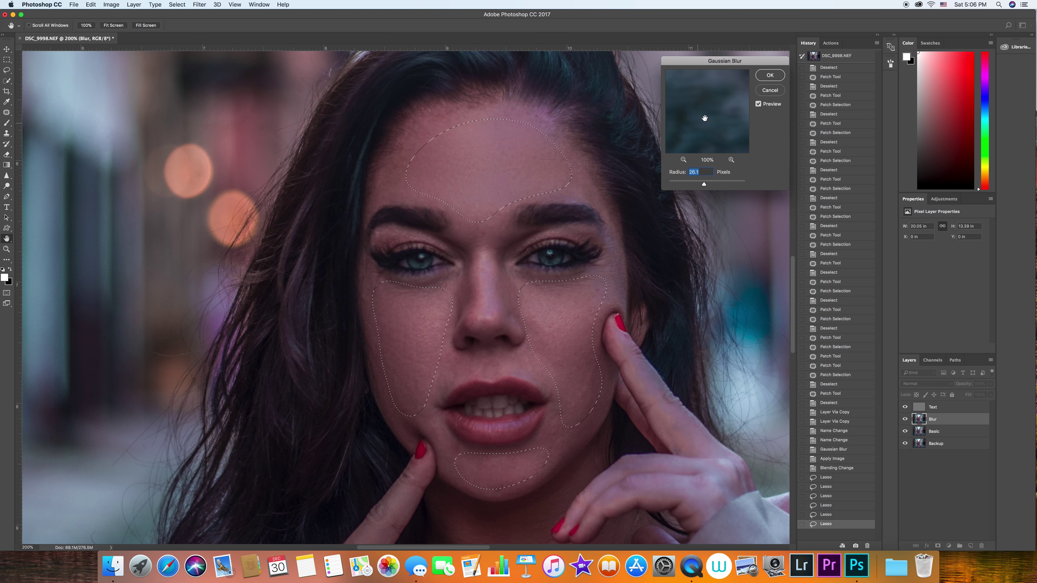
left_click(769, 77)
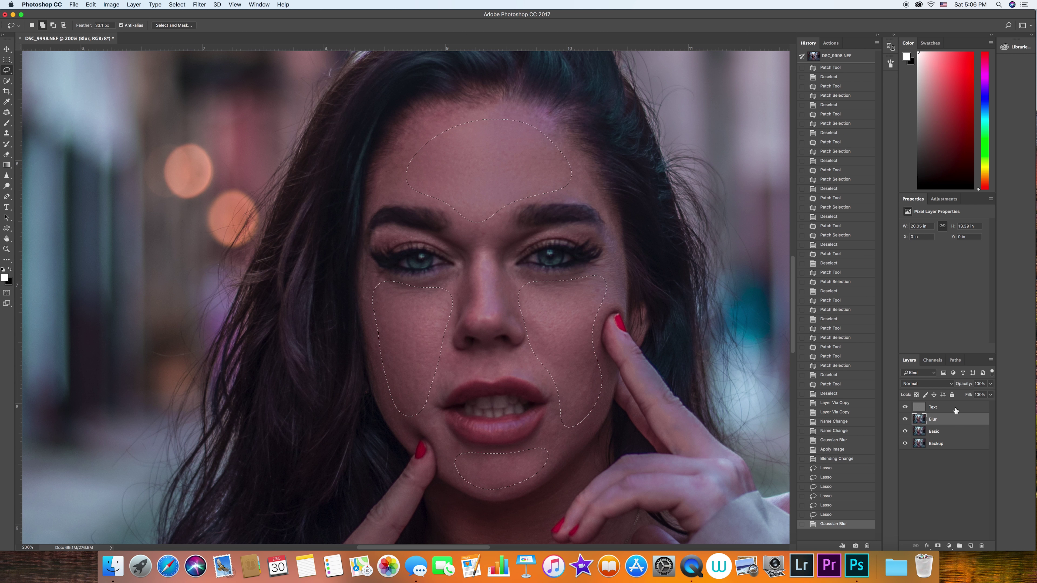
Clear the selection and patch small texture blemishes between the eyebrows and on the lower forehead on the Text layer.
left_click(927, 408)
key("super+d")
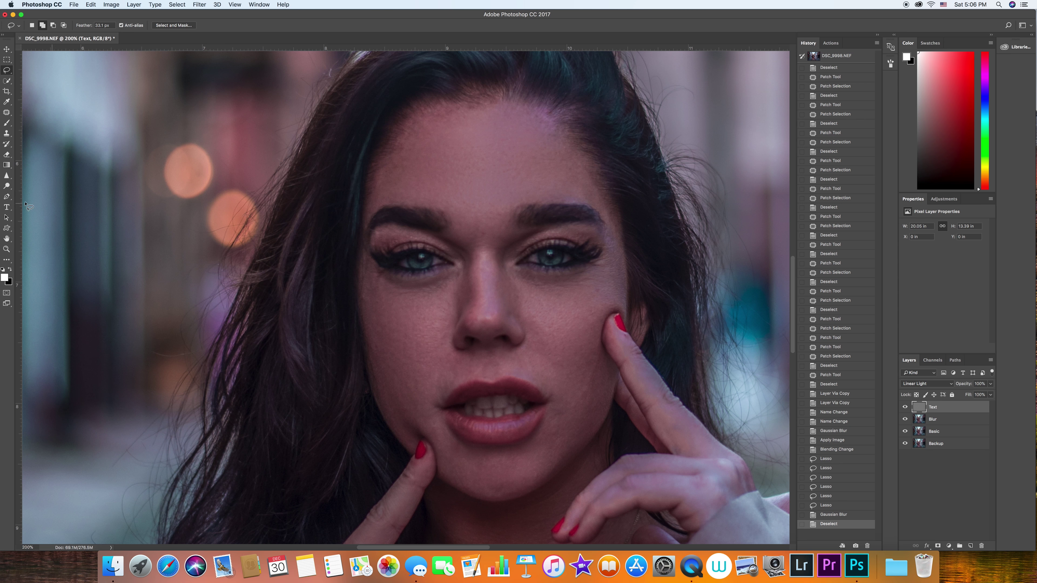
left_click(6, 114)
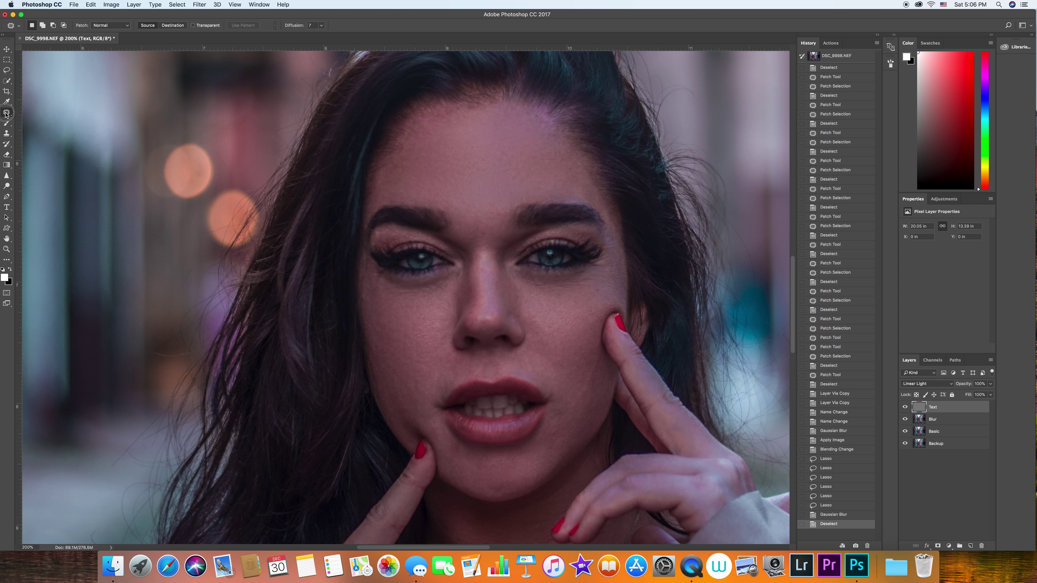
left_click(34, 127)
key("super+plus")
key("super+plus")
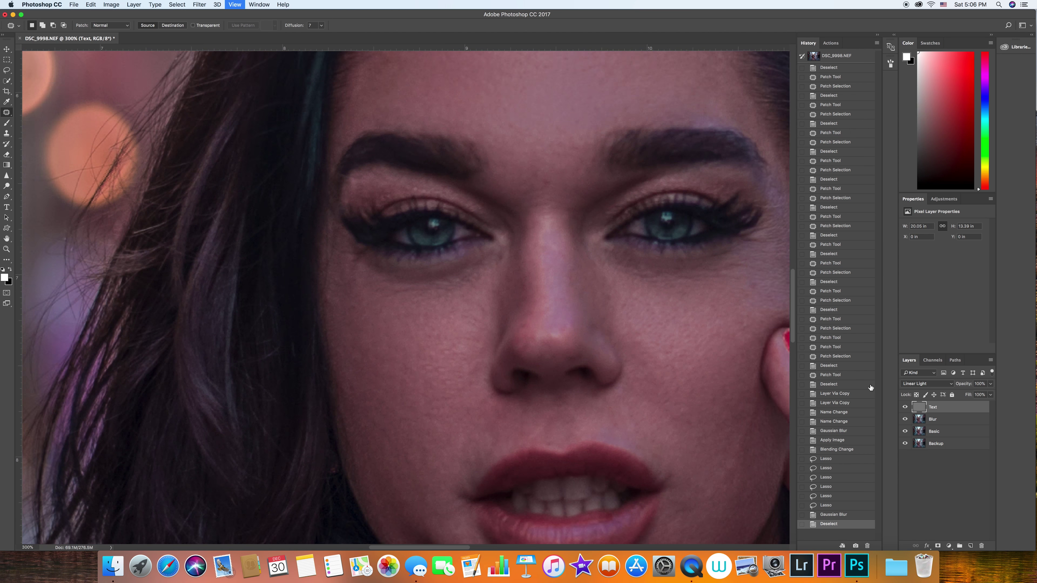
mouse_move(572, 209)
left_mouse_down()
mouse_move(539, 239)
mouse_move(529, 282)
mouse_move(531, 270)
left_mouse_up()
key("super+d")
left_click_drag(526, 278, 553, 234)
key("super+d")
left_click_drag(551, 232, 531, 255)
left_click_drag(532, 257, 543, 268)
key("super+d")
left_click_drag(584, 191, 587, 200)
left_click_drag(590, 200, 609, 191)
key("super+d")
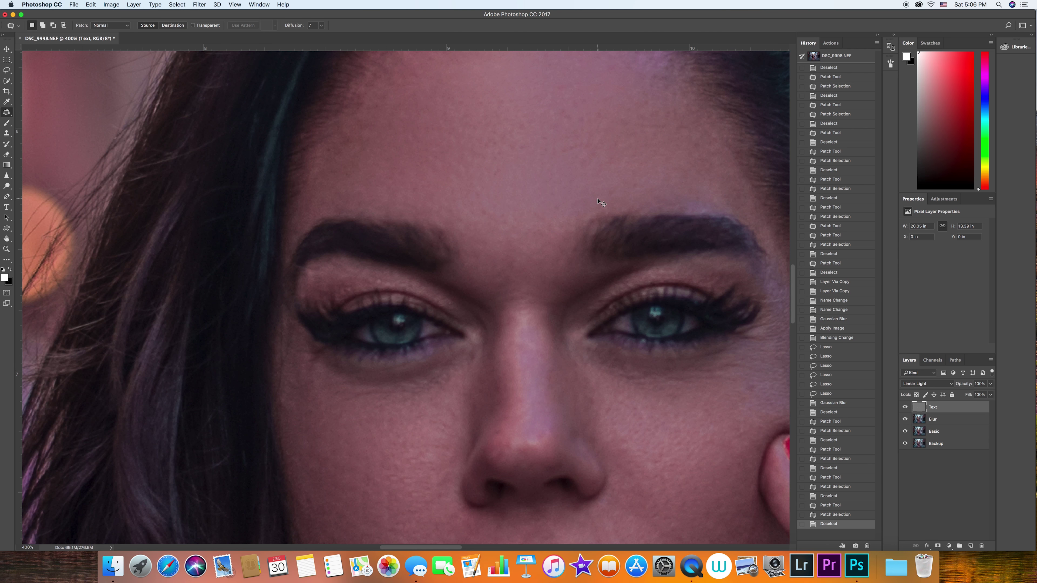
Compare the face before and after retouching by toggling the visibility of the Text and Blur layers.
key("cmd+minus")
scroll(734, 414, "down", 5)
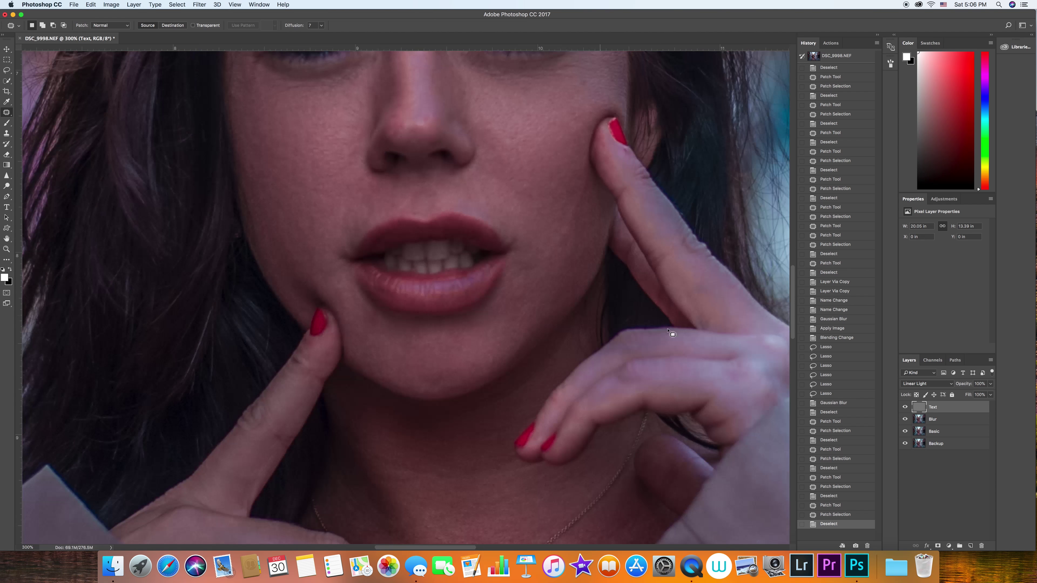
scroll(671, 336, "up", 5)
key("super+minus")
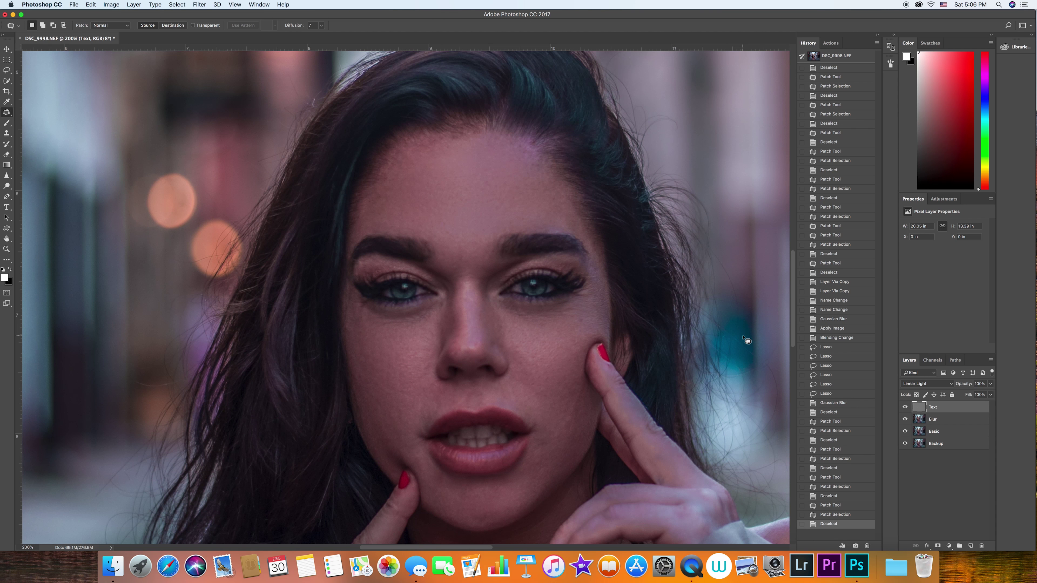
left_click(904, 407)
left_click_drag(905, 420, 909, 392)
left_click(905, 407)
left_click(905, 406)
scroll(482, 333, "down", 3)
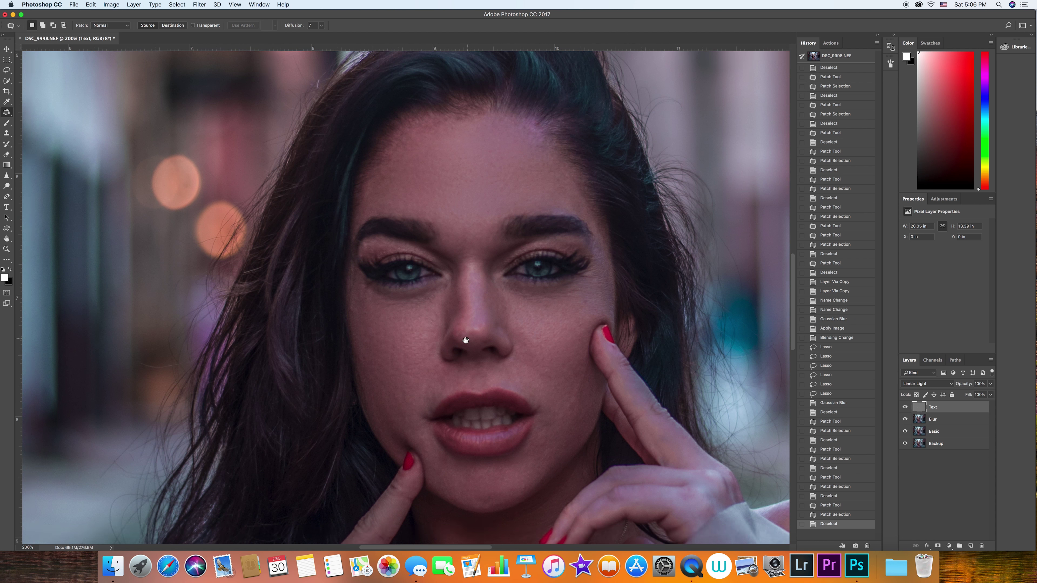
Bring the chest area into view and duplicate the Blur layer.
key("super+minus")
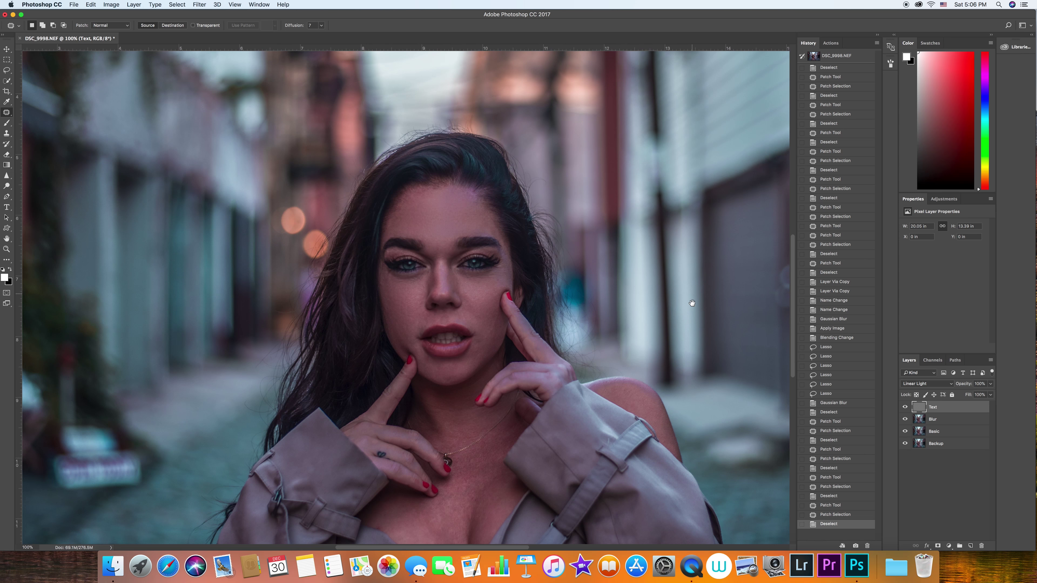
scroll(586, 393, "down", 2)
key("super+equal")
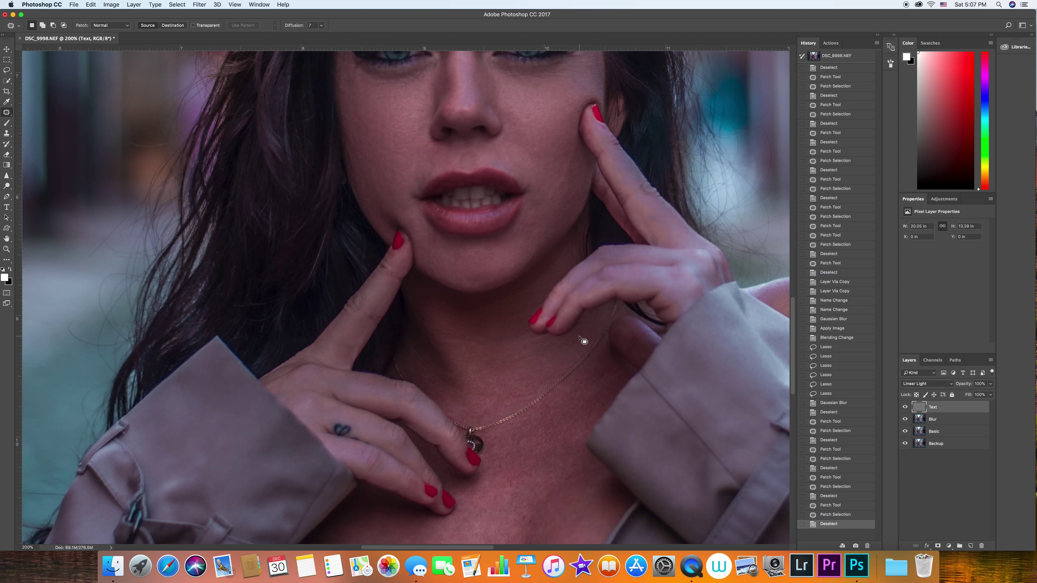
left_click_drag(585, 354, 567, 266)
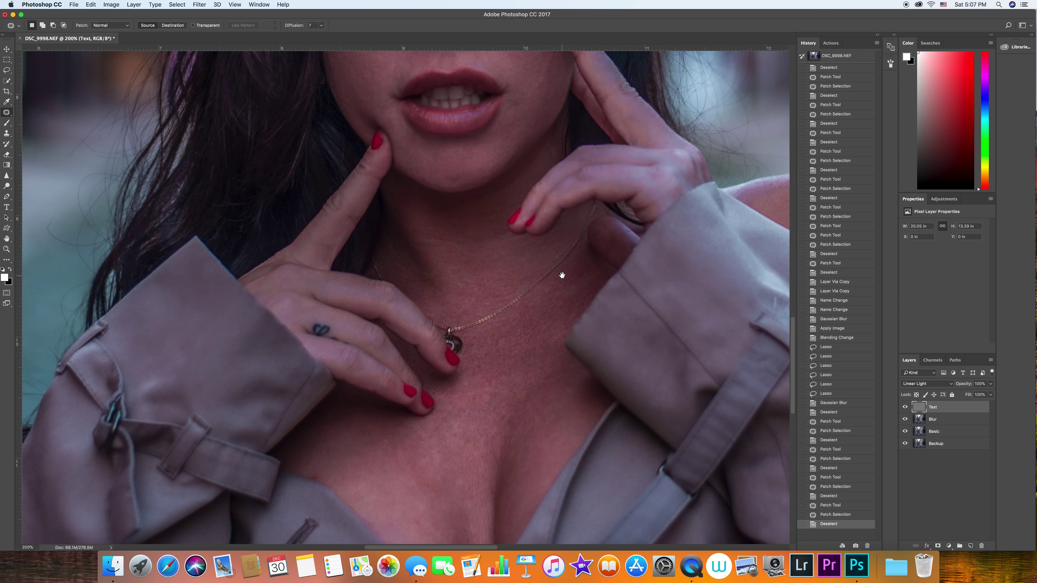
scroll(546, 266, "down", 5)
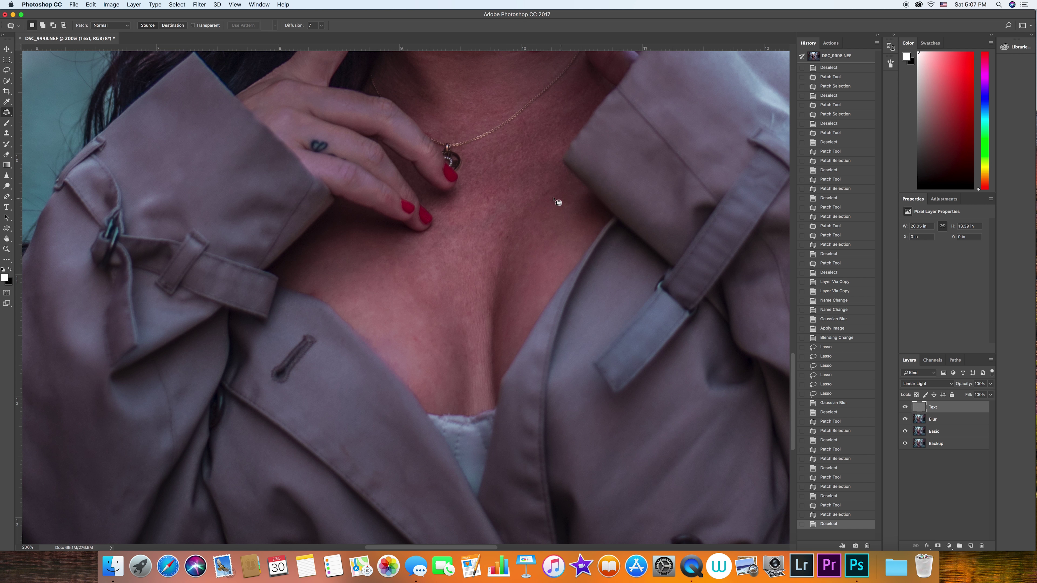
left_click(935, 424)
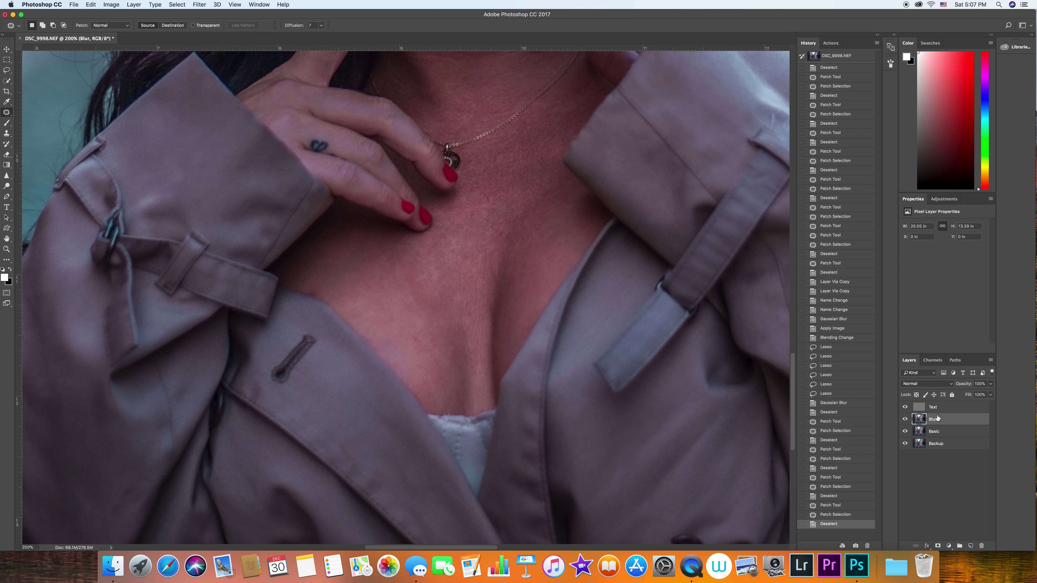
key("ctrl+j")
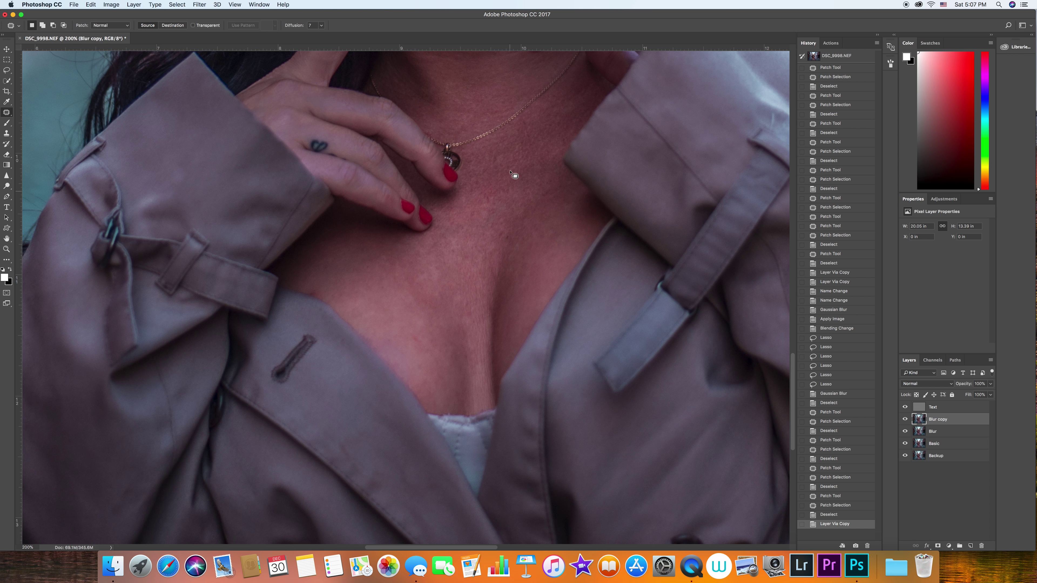
Patch the uneven skin tones on the upper chest below the necklace on the Blur copy layer, clearing the selections.
mouse_move(513, 186)
left_mouse_down()
mouse_move(479, 199)
mouse_move(483, 236)
mouse_move(529, 195)
left_mouse_up()
left_click_drag(496, 229, 482, 240)
left_click(531, 161)
mouse_move(515, 164)
left_mouse_down()
mouse_move(527, 172)
mouse_move(513, 167)
left_mouse_up()
left_click(535, 169)
left_click_drag(512, 168, 501, 180)
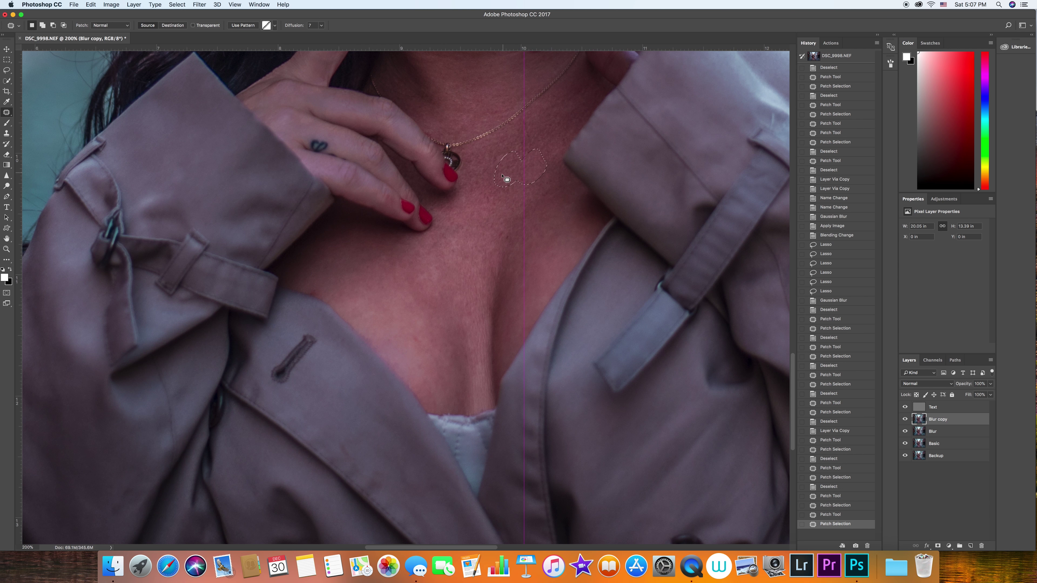
key("super+d")
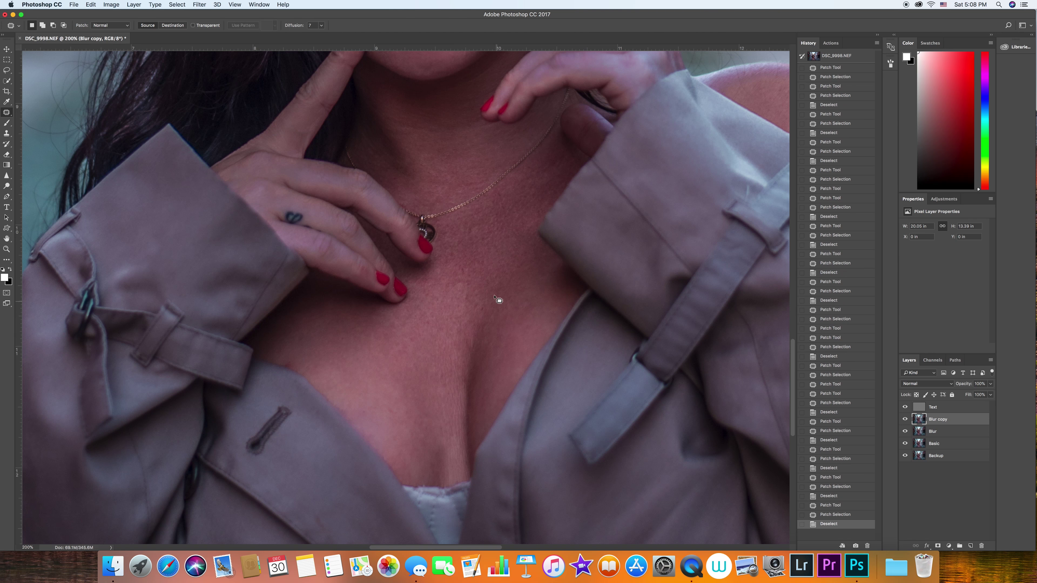
left_click_drag(500, 268, 503, 270)
left_click_drag(502, 266, 491, 252)
key("super+d")
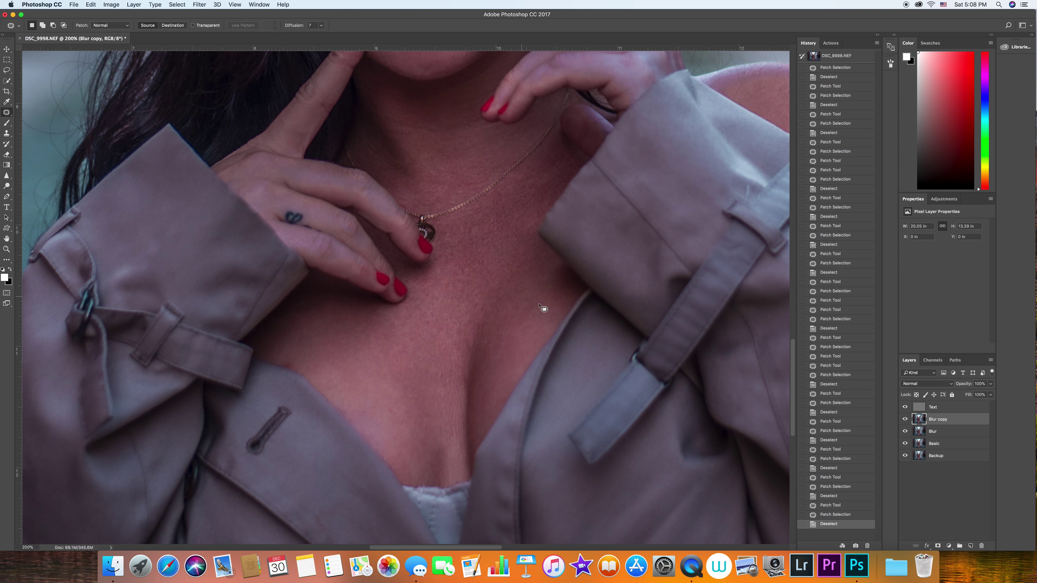
Compare the chest with the Blur copy layer hidden and shown, and adjust that layer's opacity.
left_click(905, 420)
left_click(906, 419)
left_click(906, 419)
left_click(906, 420)
left_click(906, 420)
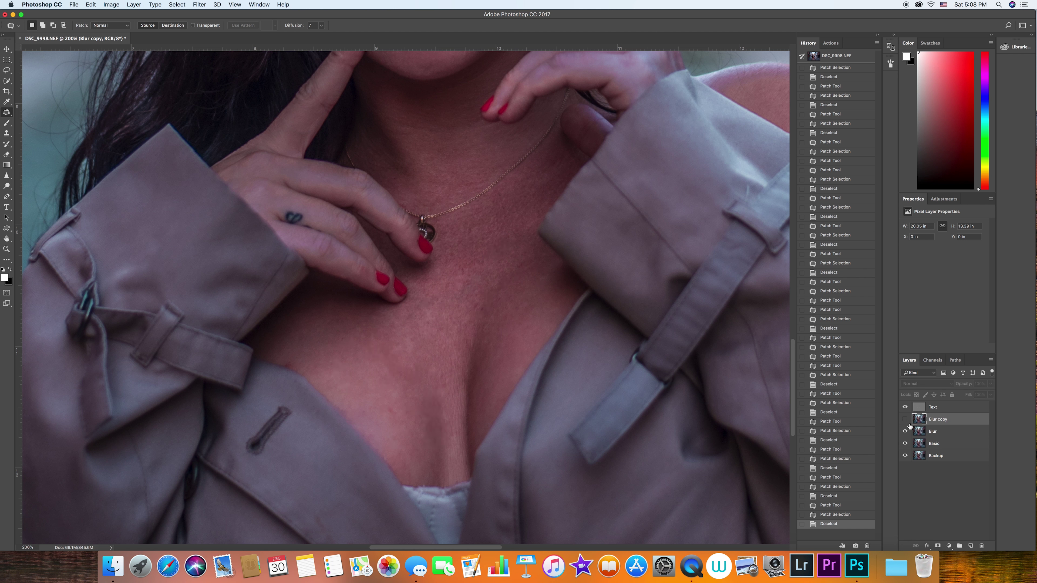
double_click(915, 424)
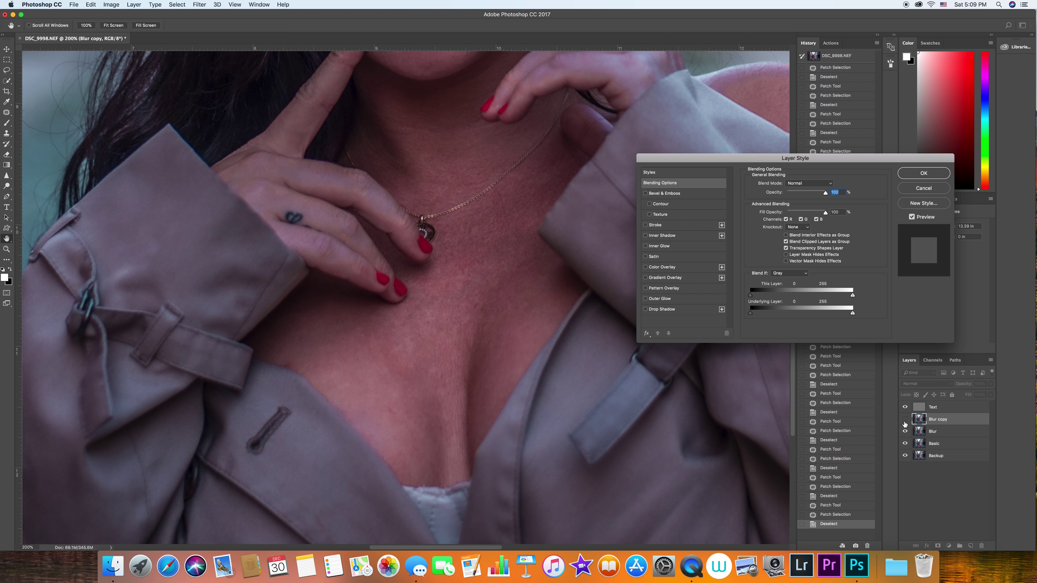
left_click(939, 190)
left_click(905, 419)
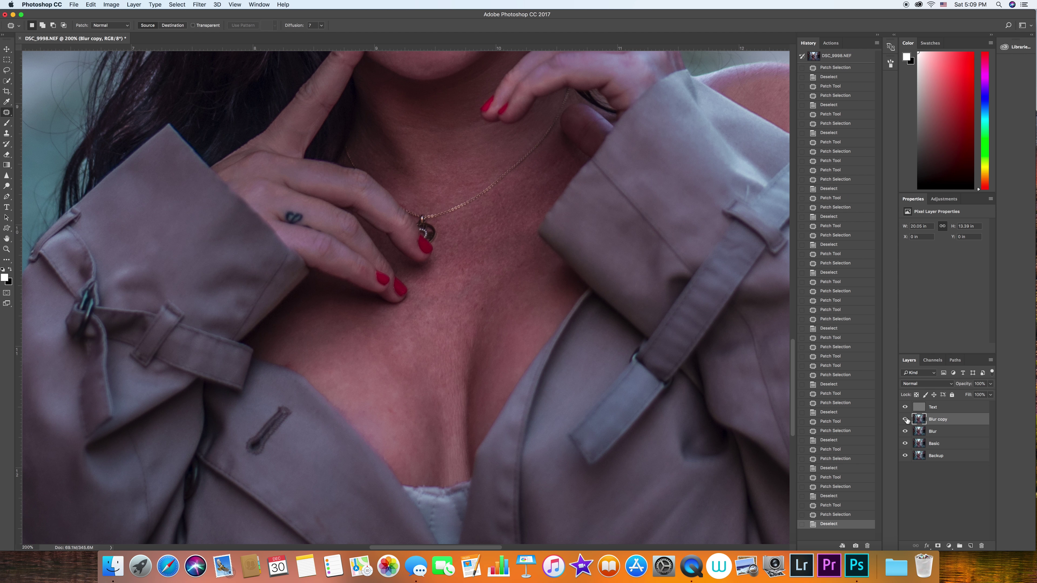
left_click_drag(966, 386, 974, 388)
Review the whole portrait by toggling the visibility of the Text, Blur copy and Blur layers.
left_click(941, 409)
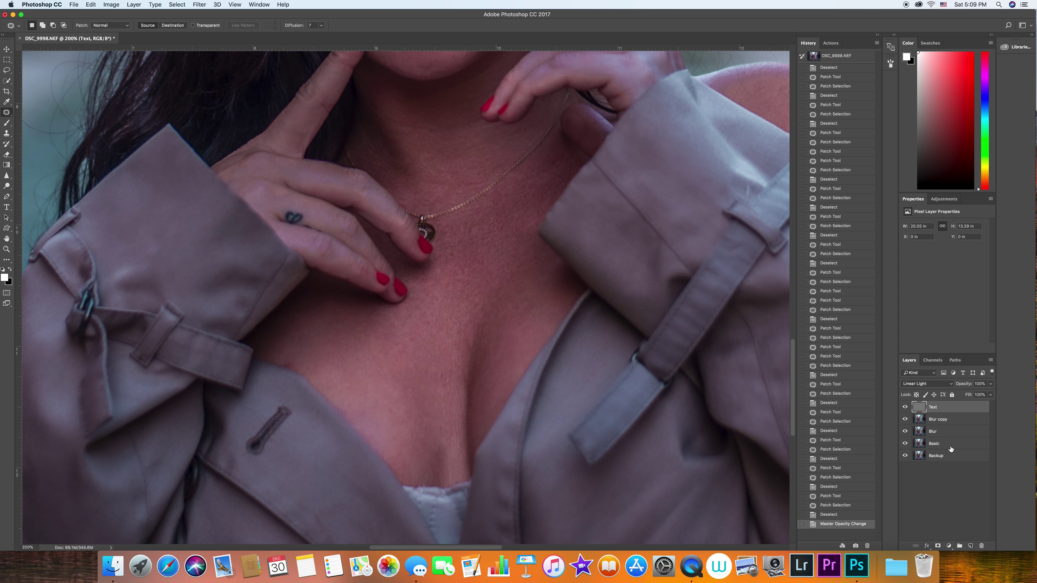
scroll(613, 389, "up", 10)
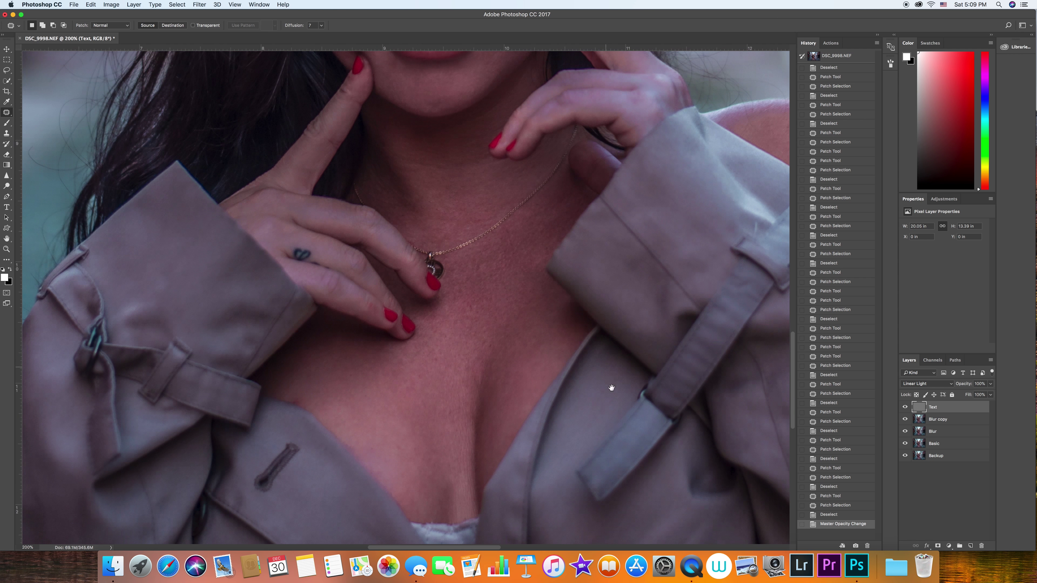
scroll(649, 329, "up", 5)
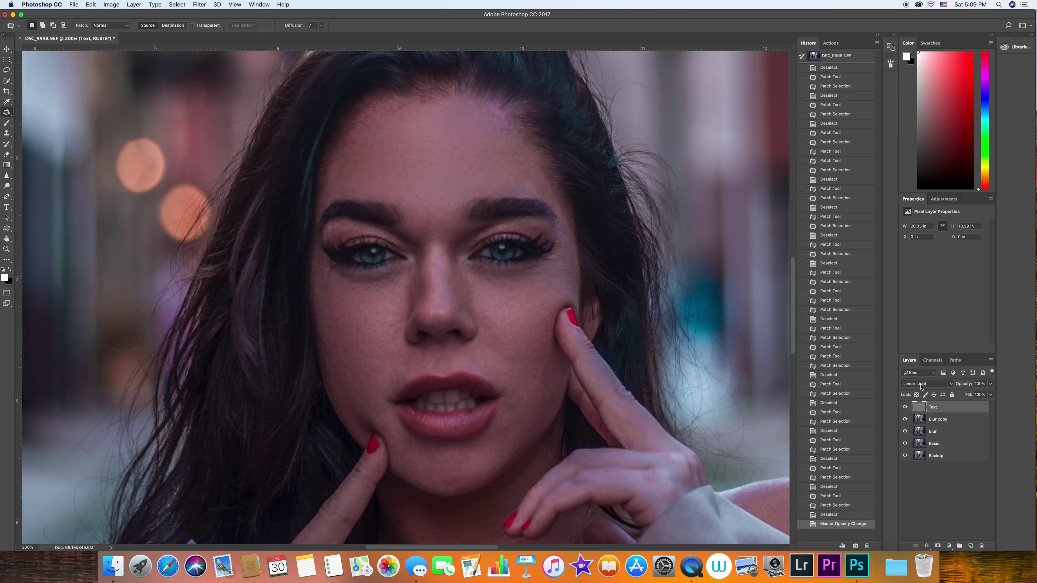
key("super+minus")
left_click(905, 407)
left_click(905, 408)
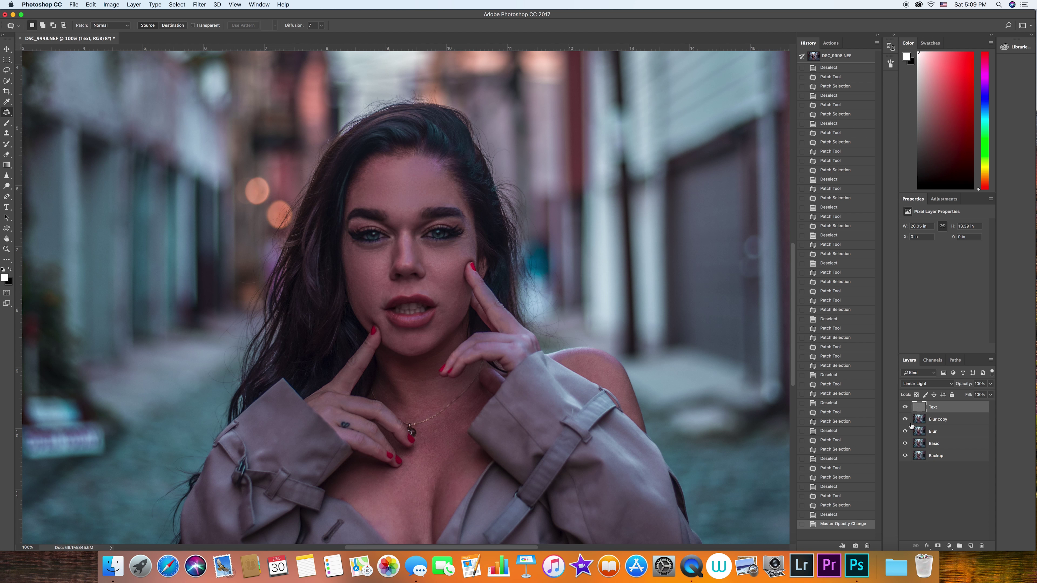
left_click_drag(906, 433, 905, 407)
left_click_drag(577, 407, 590, 370)
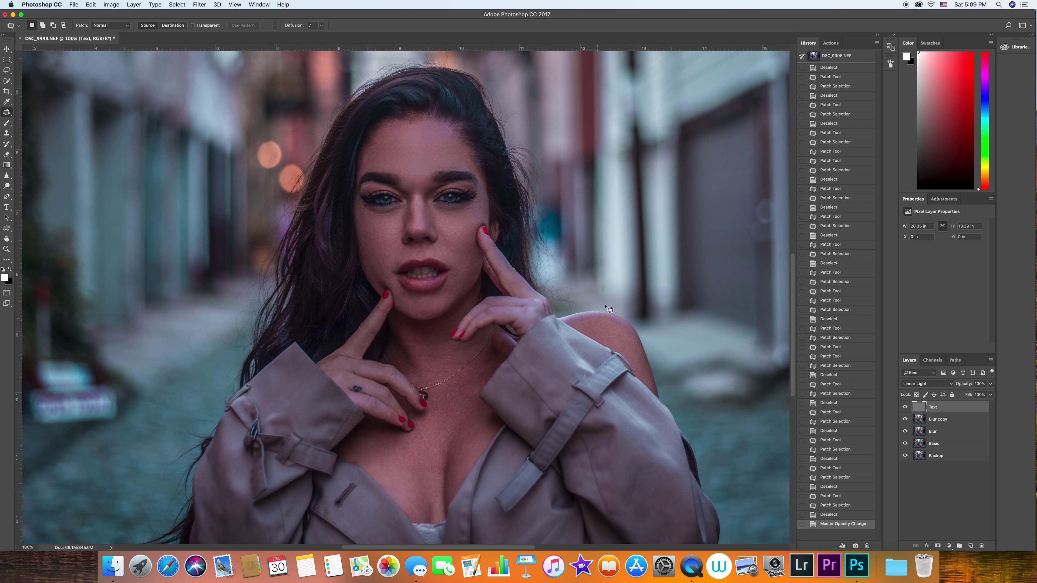